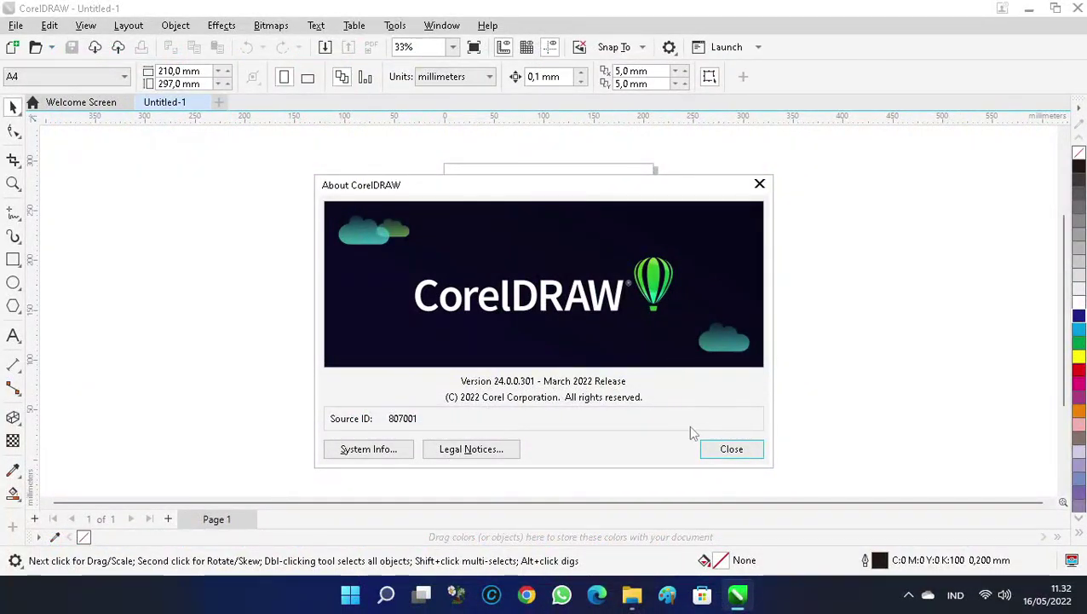
Step: Draw a circle about 186 mm across centred on the page, plus three smaller concentric copies, the innermost about 94 mm across
click(731, 449)
click(13, 283)
drag(470, 196, 653, 379)
key(p)
key(shift+F2)
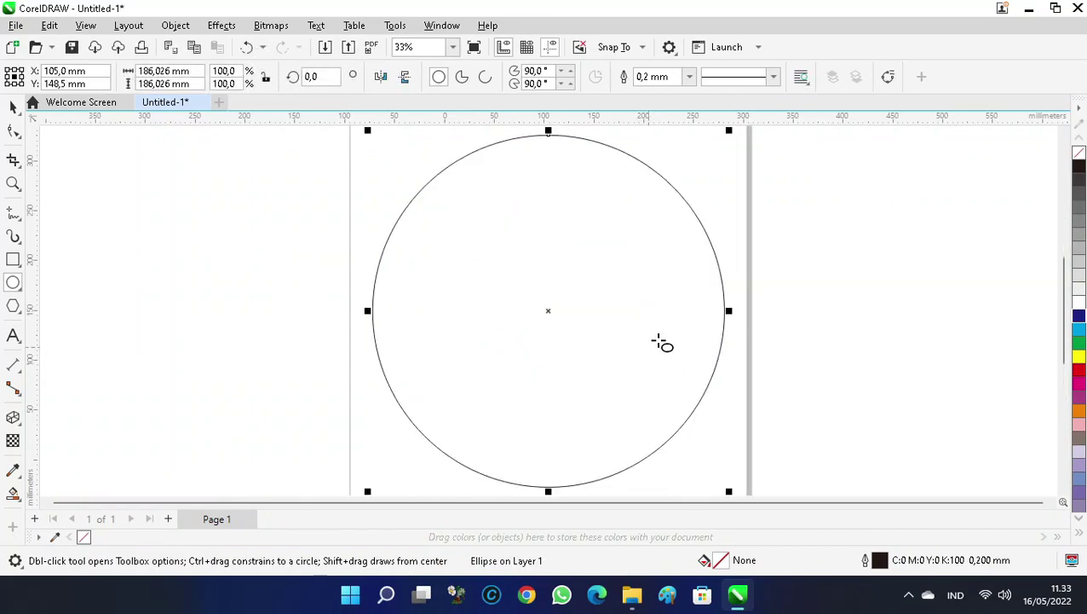
key(space)
drag(728, 136, 645, 218)
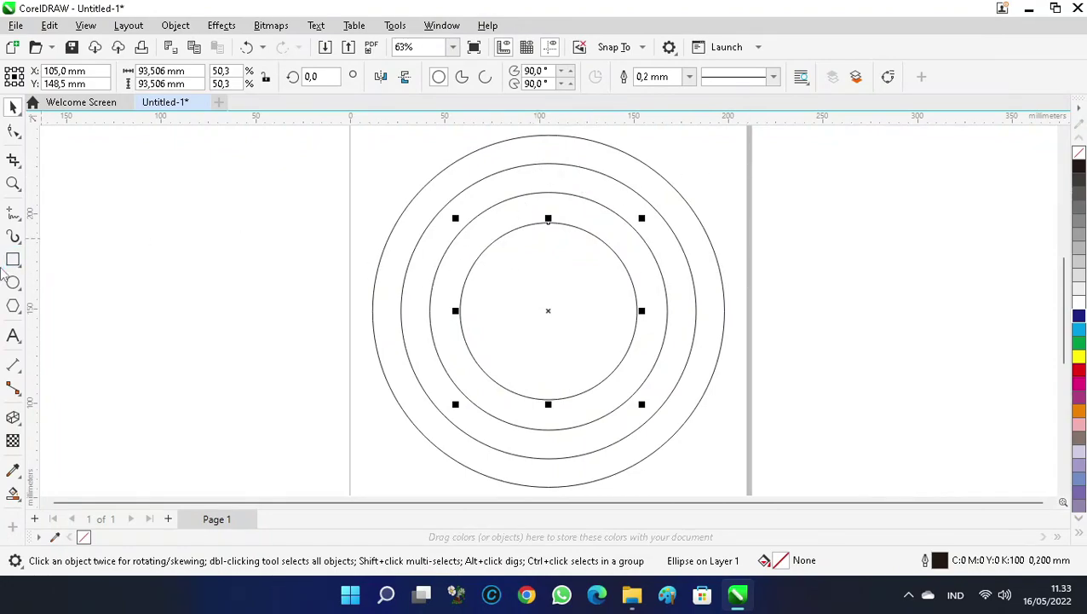
Step: Draw a narrow vertical rectangle about 6 × 142 mm and centre it on the page
click(13, 262)
drag(532, 177, 542, 444)
key(p)
scroll(543, 311, up, 3)
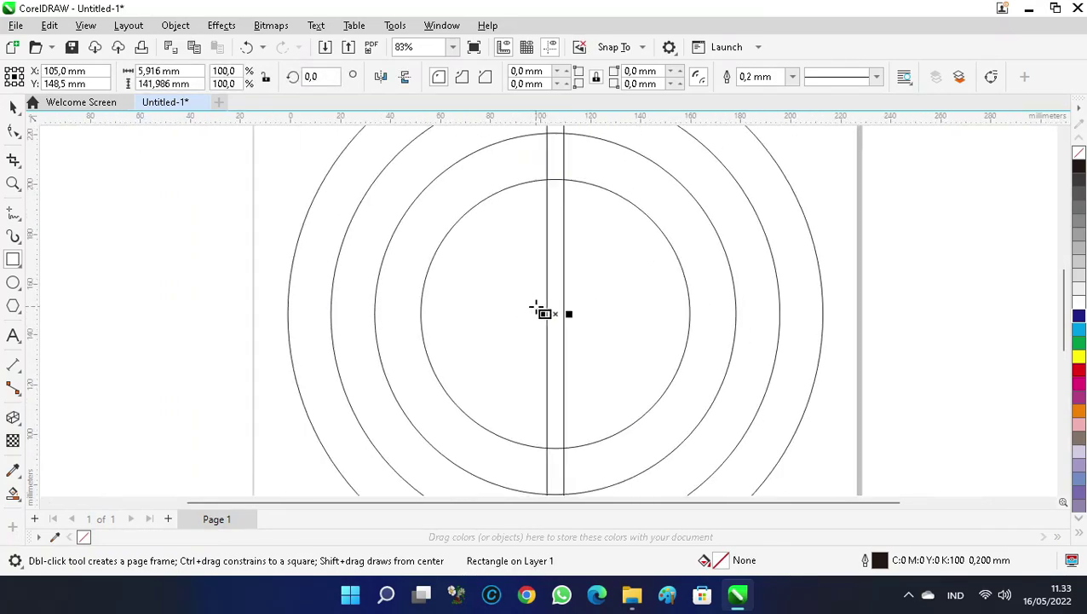
Step: Add a vertical rectangle about 16 mm wide flush against each side of the narrow centre bar
key(space)
drag(582, 318, 500, 353)
scroll(486, 352, down, 2)
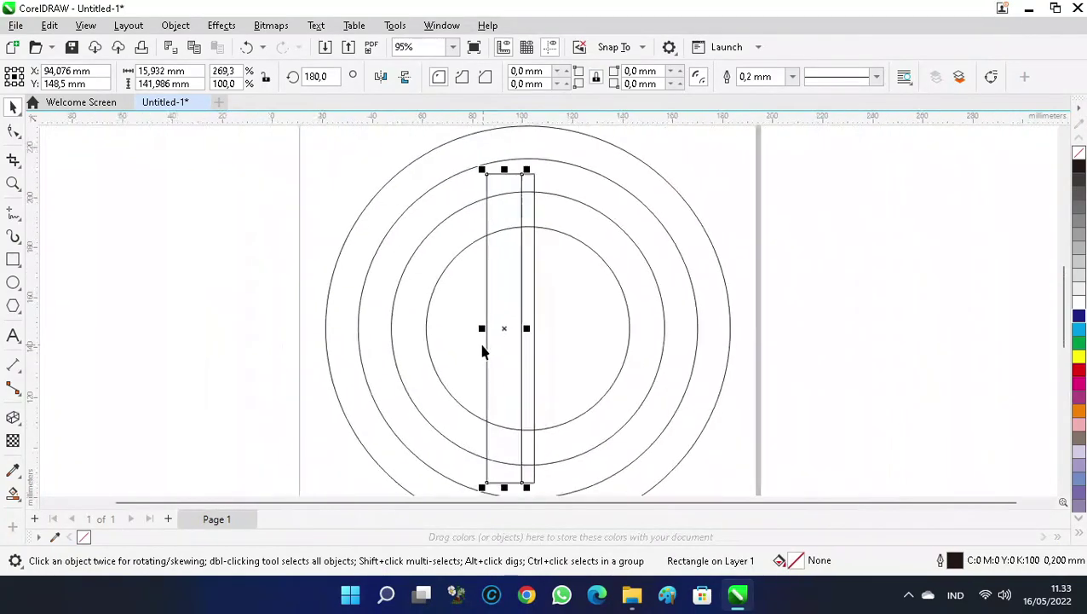
drag(491, 180, 538, 175)
scroll(404, 254, down, 2)
scroll(404, 254, down, 1)
Step: Copy one wide vertical bar, rotate the copy to horizontal and centre it on the page
drag(486, 260, 667, 245)
click(672, 230)
drag(684, 184, 769, 302)
key(p)
key(Escape)
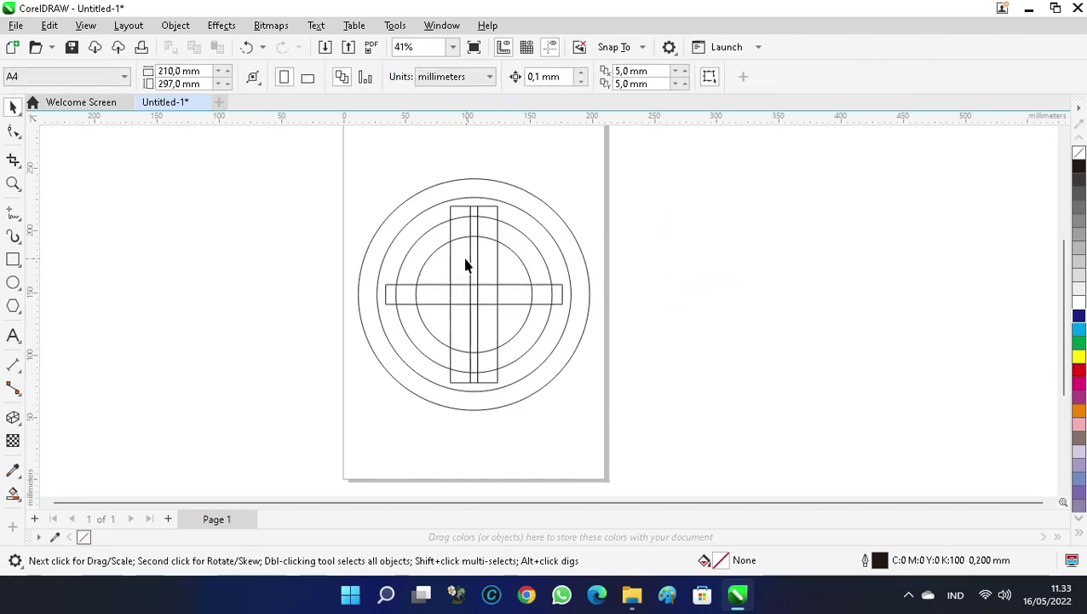
Step: Copy the narrow centre bar, rotate it to horizontal and place one along the upper and lower edges of the wide horizontal bar
click(474, 264)
drag(475, 294, 688, 267)
click(689, 267)
drag(696, 184, 752, 298)
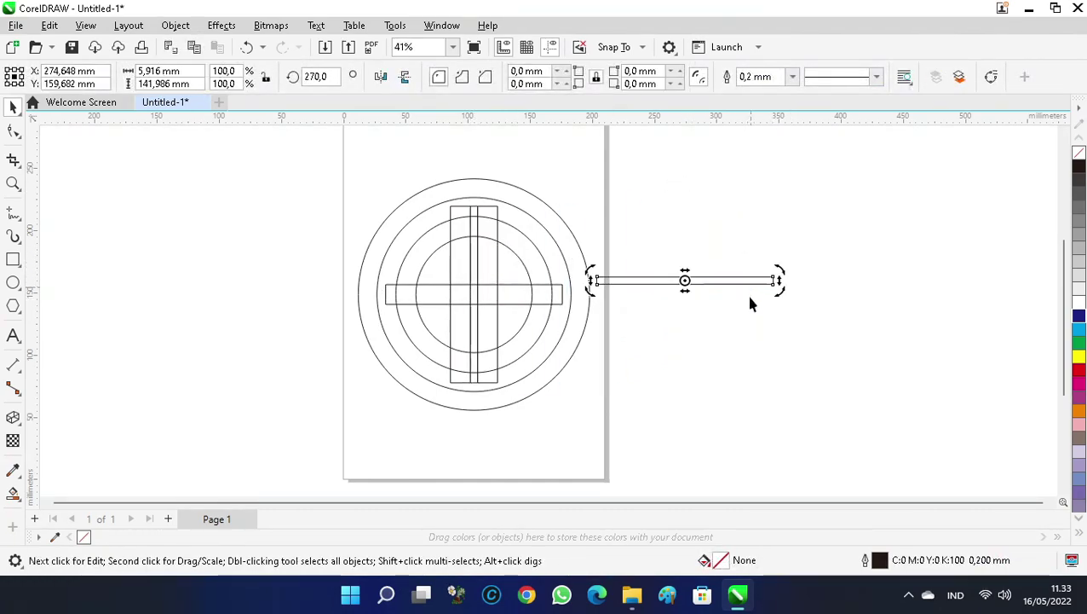
key(Escape)
click(604, 281)
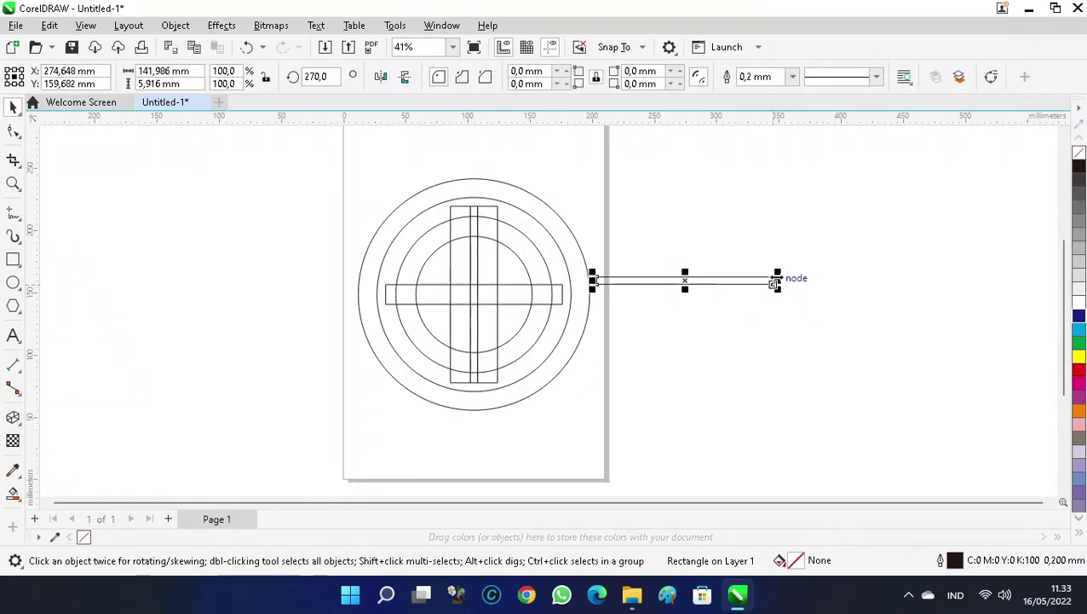
drag(774, 282, 569, 273)
scroll(563, 311, up, 3)
scroll(784, 260, down, 3)
Step: Shorten the three horizontal bars from their left end to a width of about 98 mm
drag(801, 229, 366, 314)
scroll(418, 304, up, 2)
drag(458, 267, 571, 268)
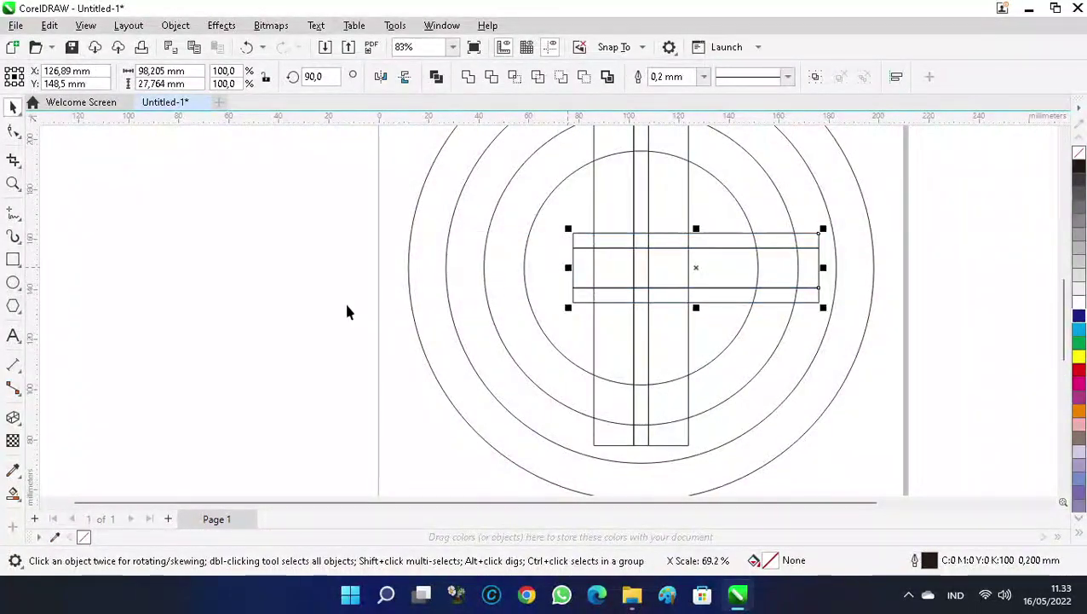
Step: Group all the circles and bars into one construction group
scroll(349, 304, down, 2)
scroll(350, 304, down, 1)
drag(308, 175, 644, 442)
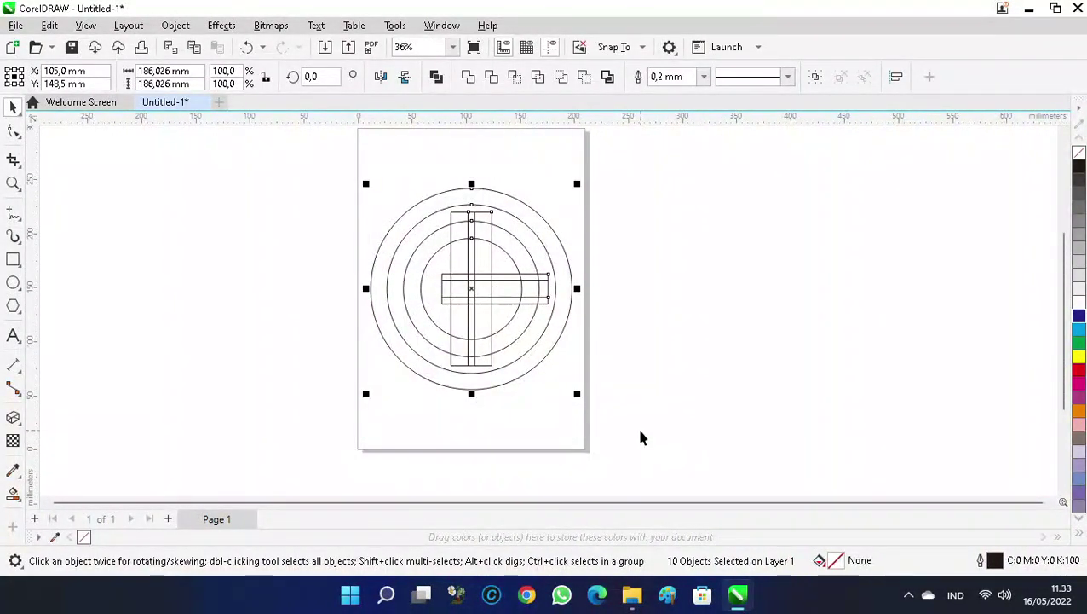
key(ctrl+g)
key(shift+F2)
key(Escape)
Step: Use Smart Fill to colour the outer ring and the regions forming the letter C on the left blue-grey
click(650, 295)
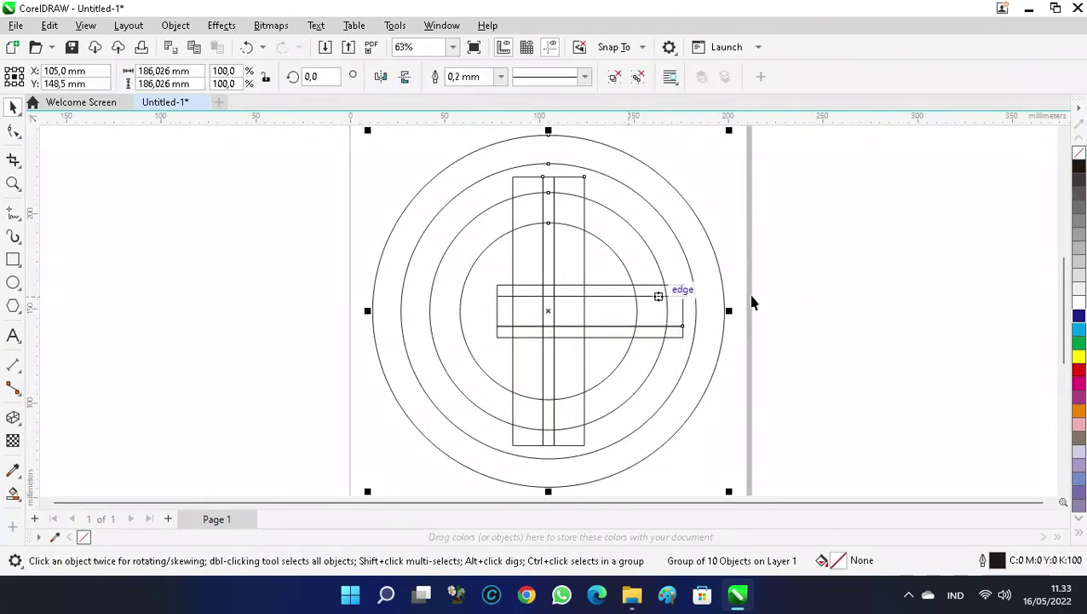
click(13, 495)
click(422, 203)
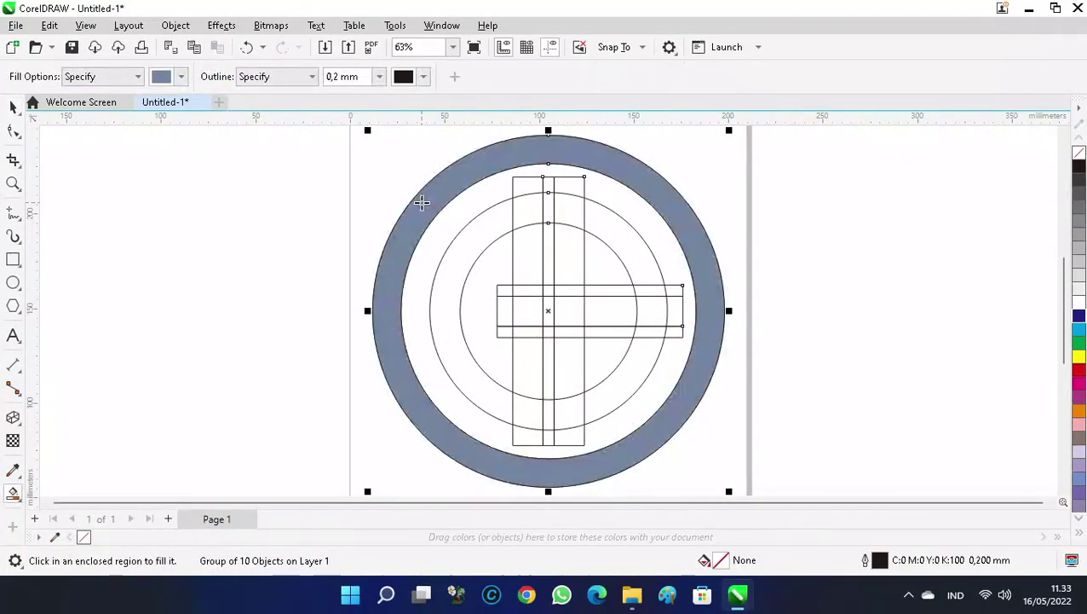
click(479, 240)
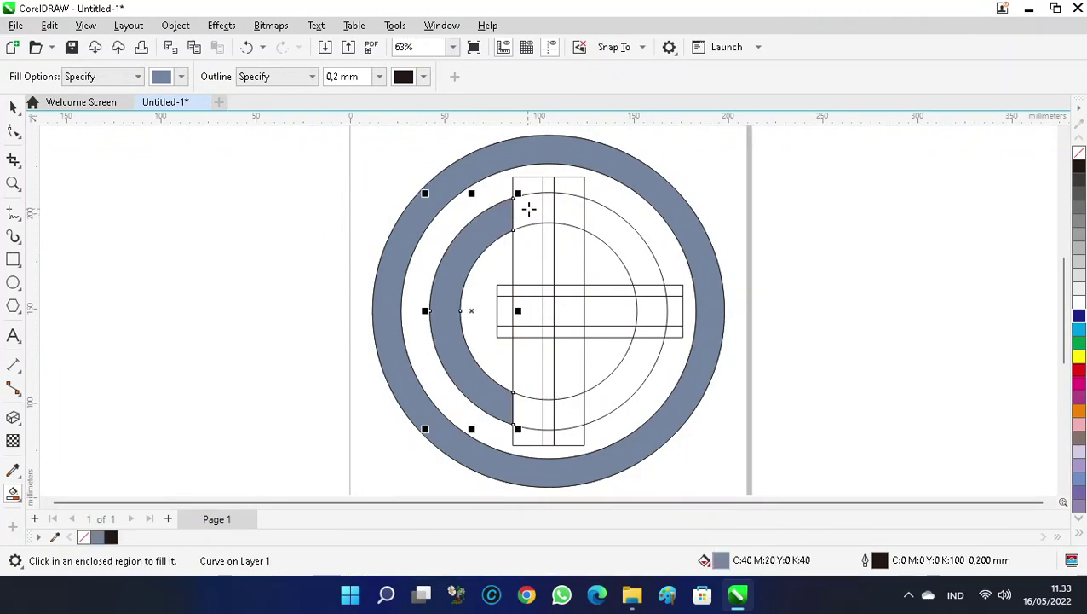
click(530, 209)
click(524, 246)
click(524, 408)
click(529, 364)
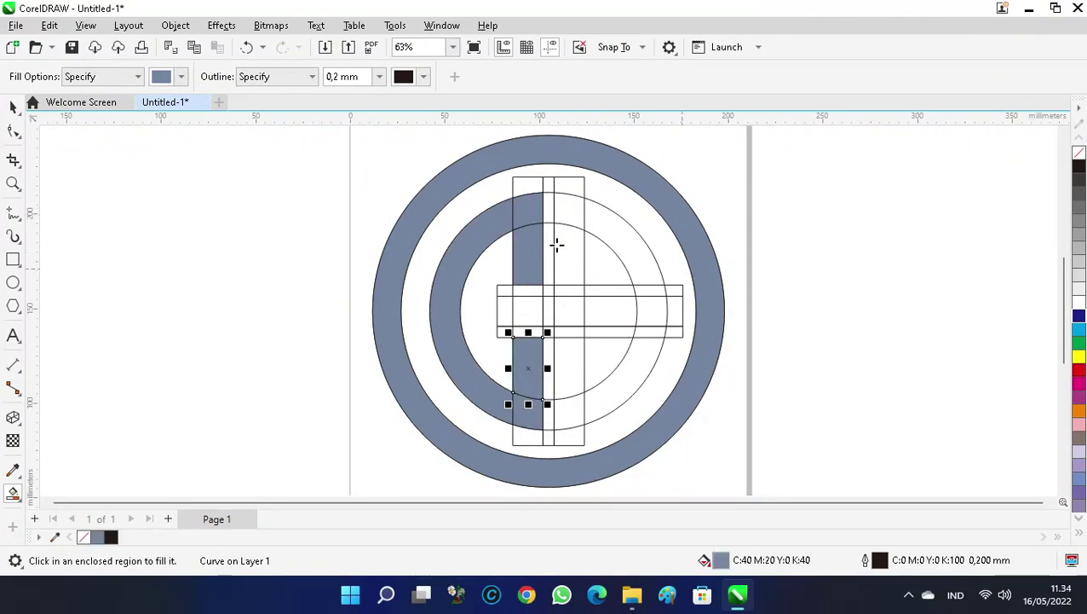
Step: Smart-fill the upper right arc and the adjoining vertical bar regions down through the horizontal bar for the letter S
click(643, 261)
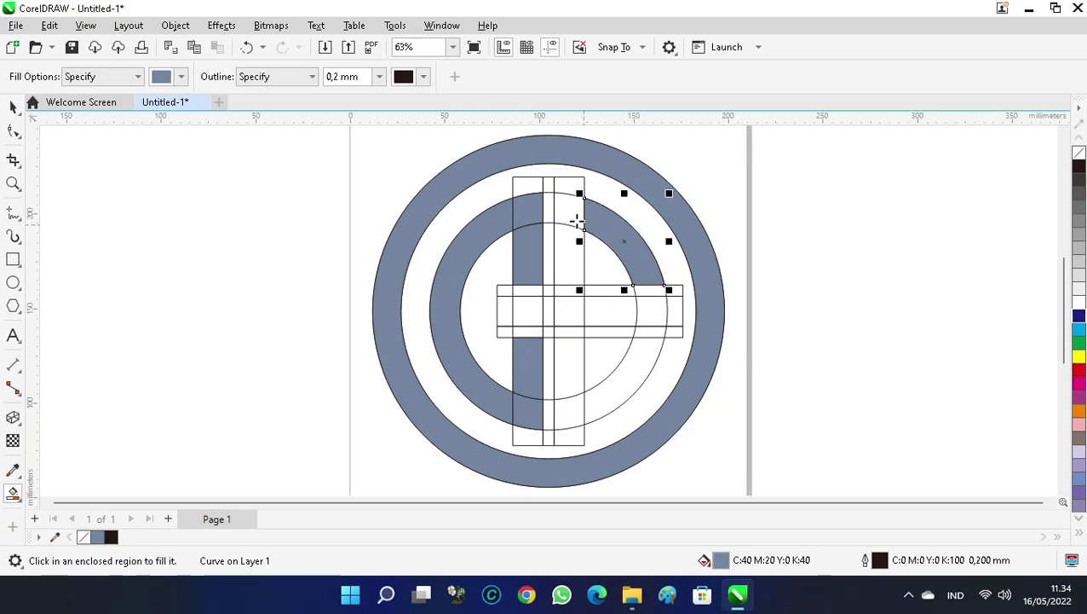
click(563, 213)
click(568, 258)
scroll(575, 324, up, 1)
click(552, 272)
click(566, 305)
Step: Smart-fill the horizontal bar, the lower right arc and the lower vertical bar regions to complete the letter S
click(650, 306)
click(687, 305)
click(689, 336)
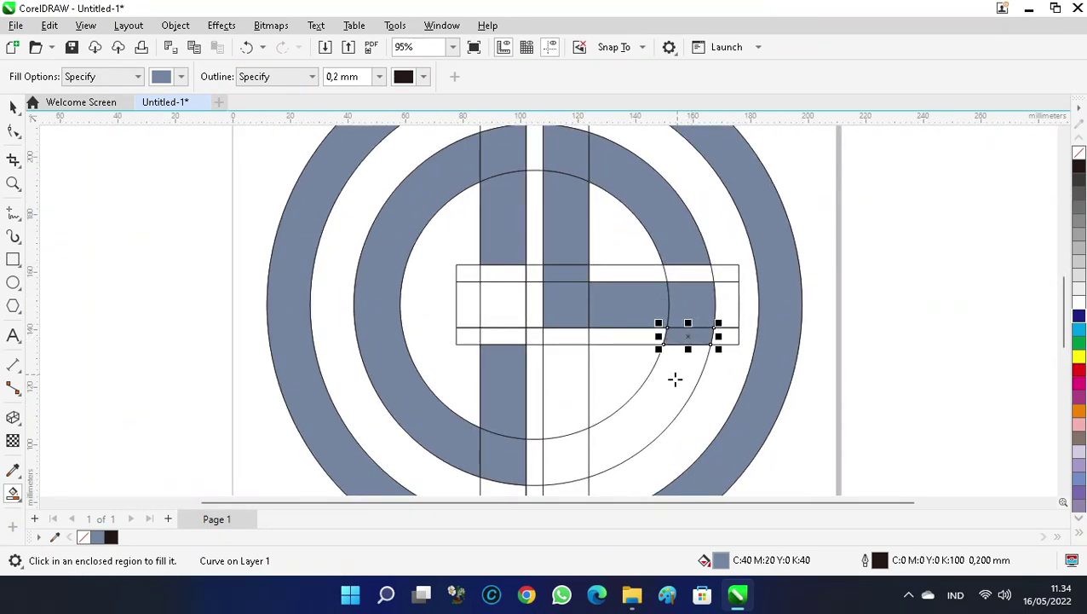
click(675, 377)
click(565, 456)
click(548, 373)
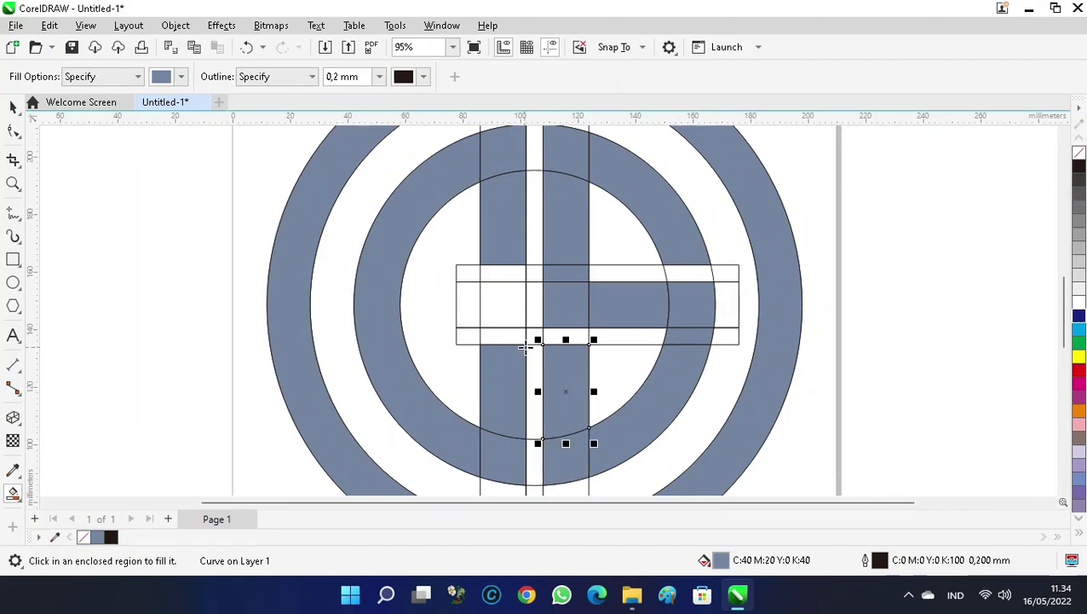
Step: Delete the construction group of circles and bars, keeping the filled shapes
key(space)
key(Escape)
key(F4)
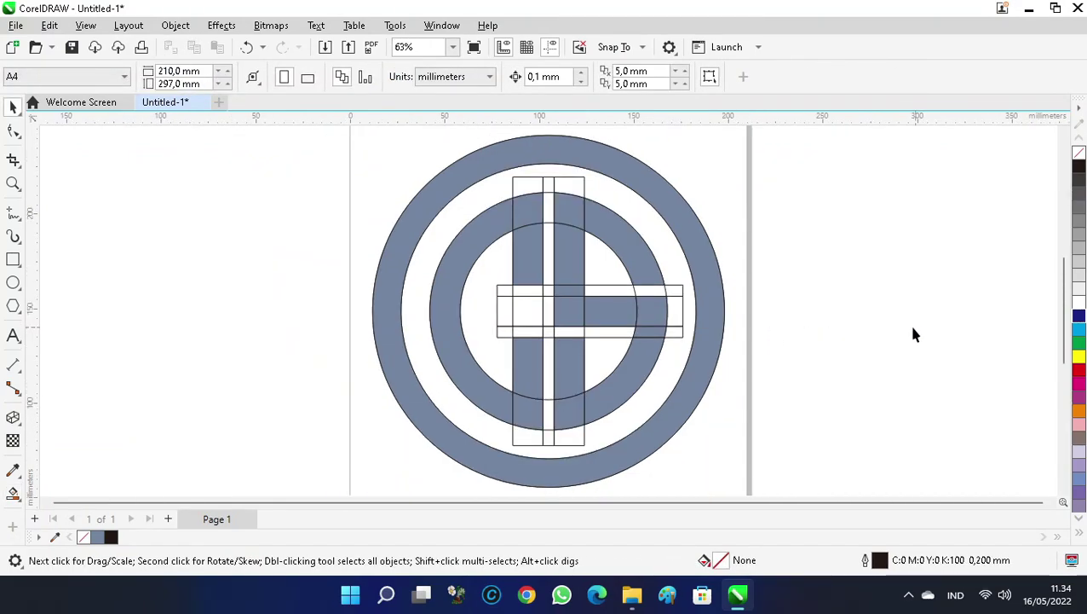
click(501, 274)
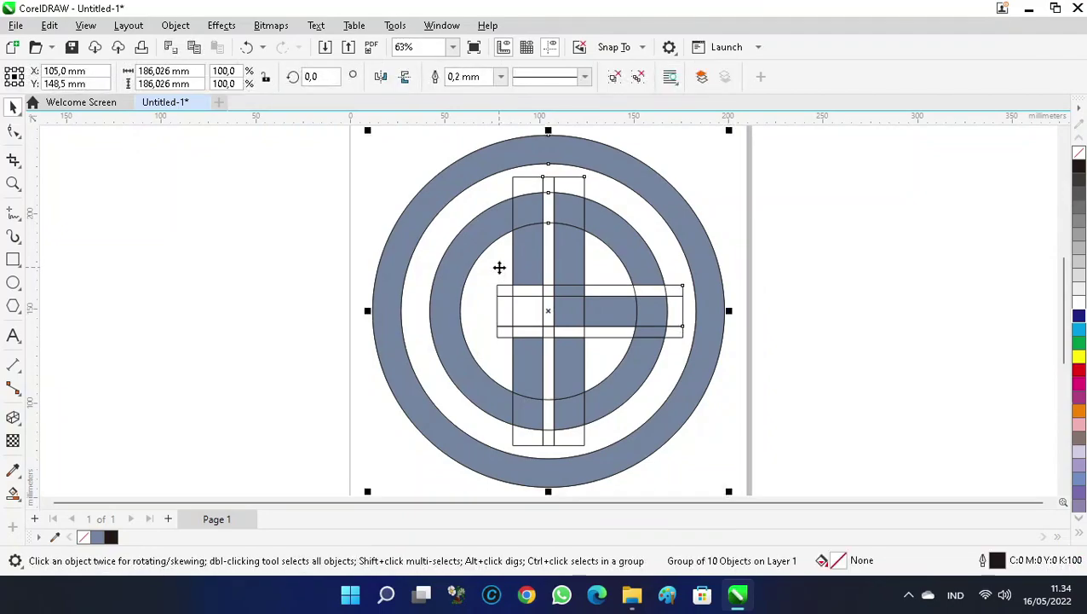
key(Delete)
scroll(409, 302, down, 2)
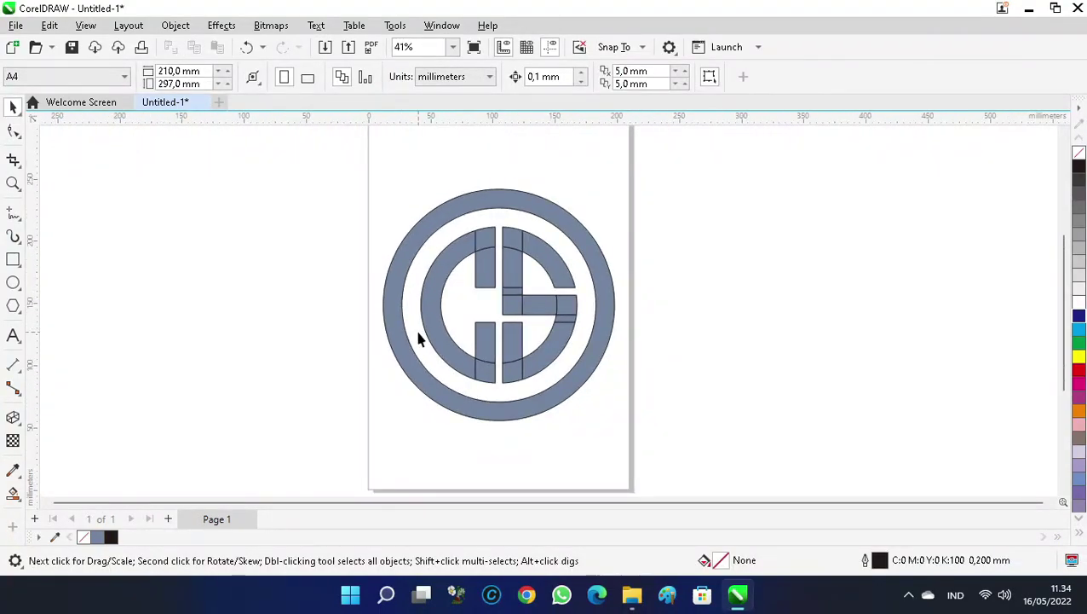
Step: Move the outer ring off the page and weld the C and S pieces into a single curve
drag(405, 328, 787, 314)
drag(340, 170, 509, 423)
drag(517, 331, 516, 280)
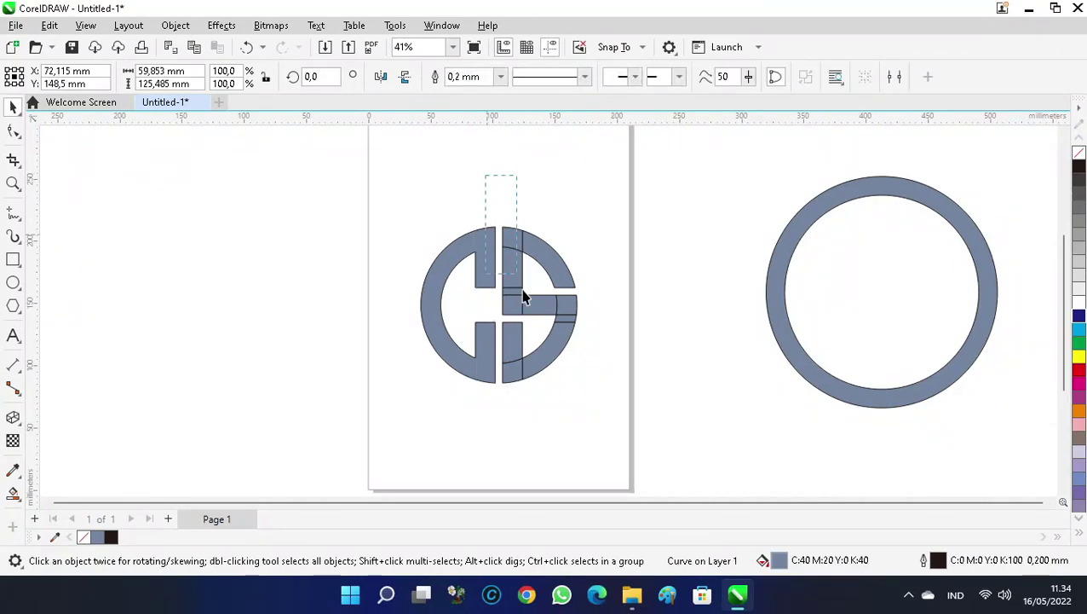
drag(608, 418, 632, 420)
click(468, 76)
click(446, 211)
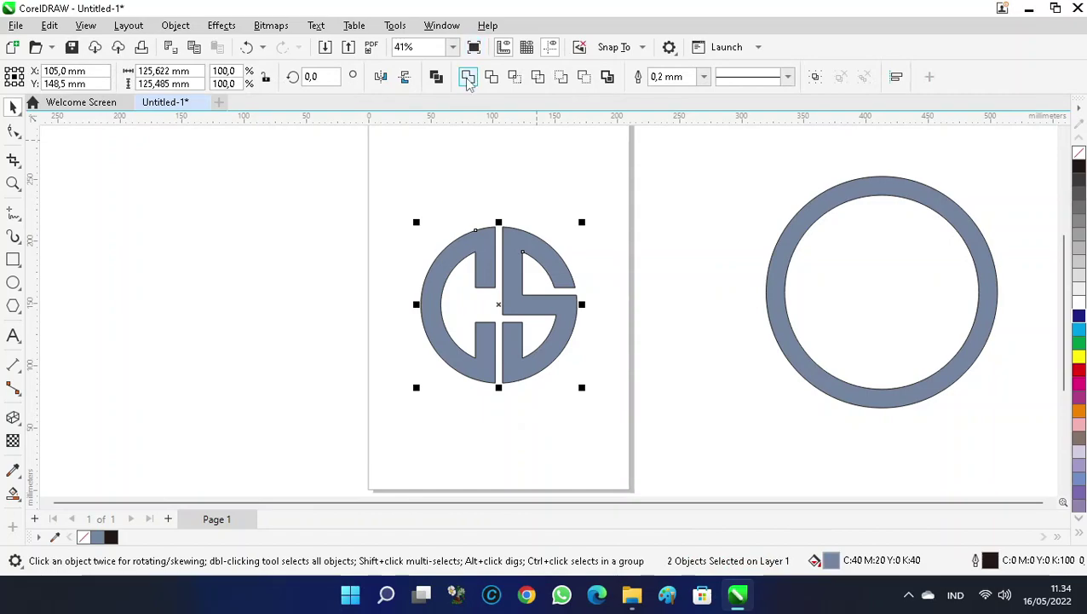
click(468, 77)
Step: Select all nodes of the welded CS curve and reduce them
click(12, 132)
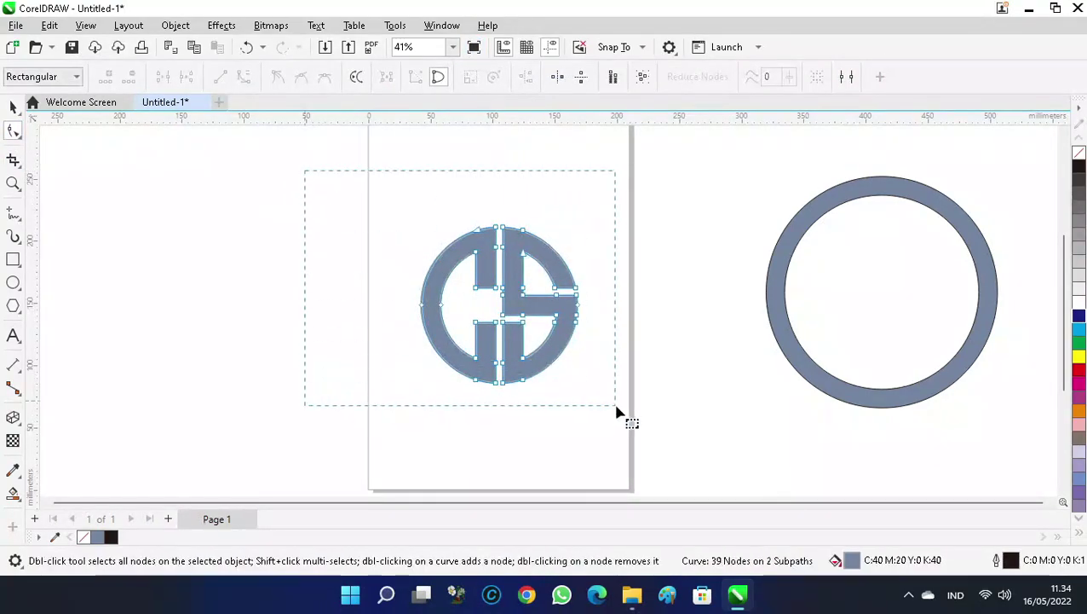
drag(616, 413, 616, 413)
click(698, 76)
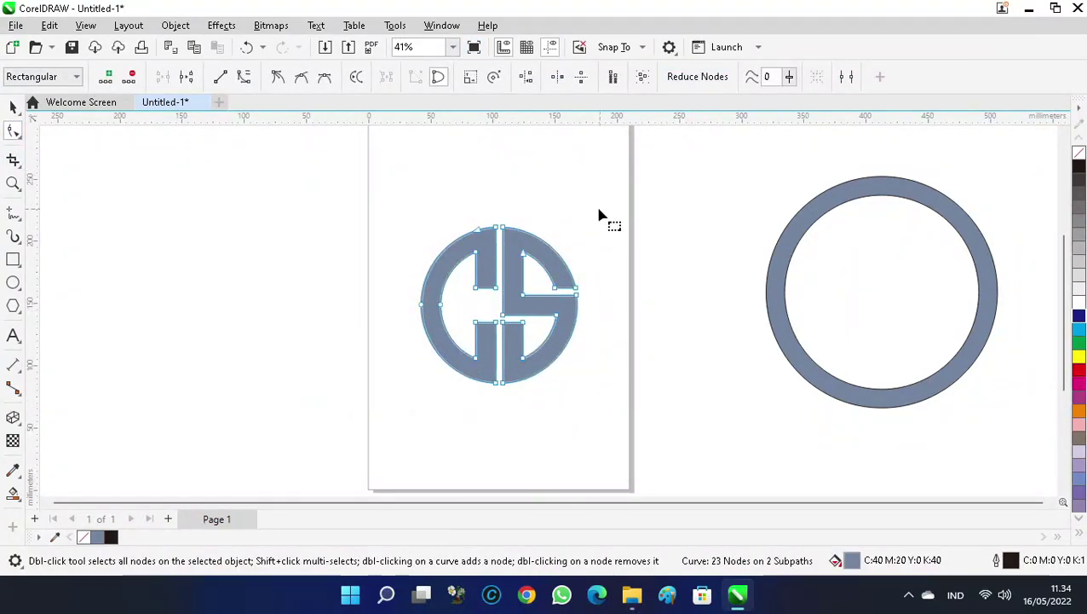
Step: Centre the outer ring back on the page around the CS letters
key(space)
click(783, 254)
key(p)
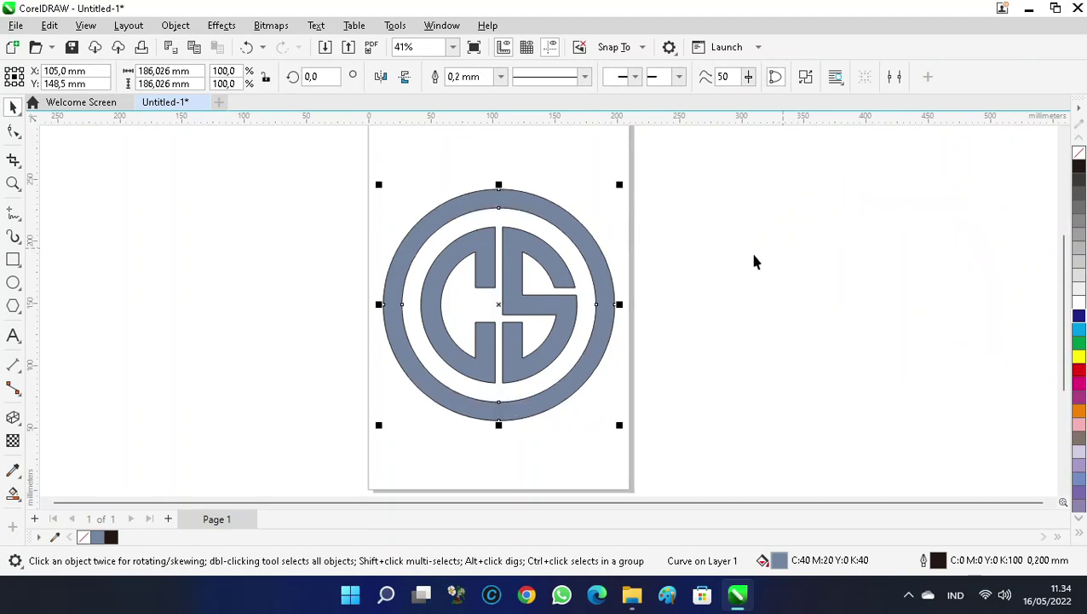
Step: Weld the ring and the CS letters into one curve and set its outline to None
drag(311, 150, 726, 480)
key(space)
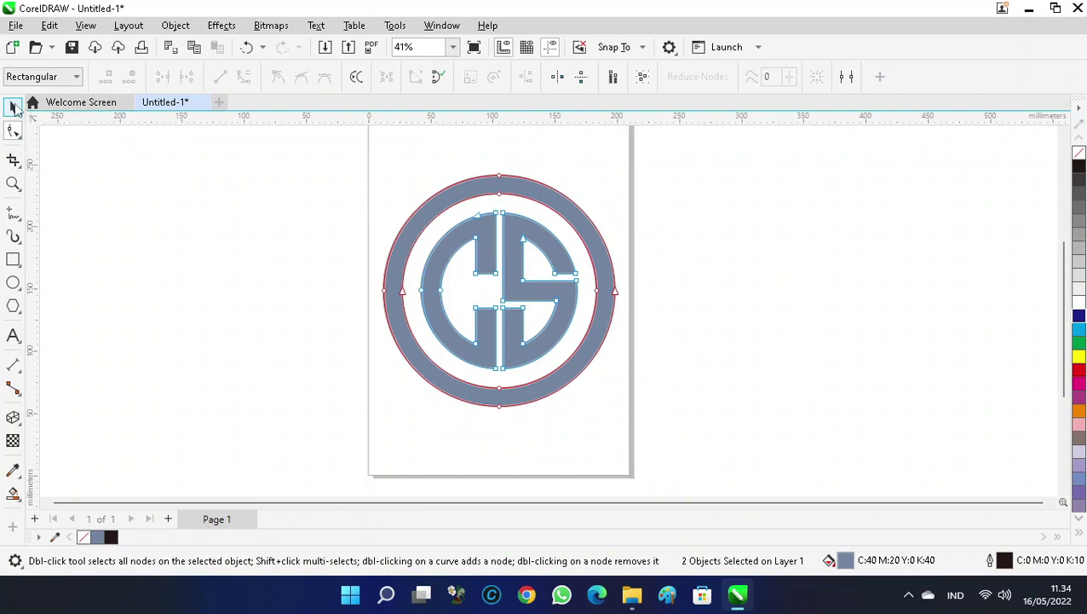
click(13, 105)
click(467, 78)
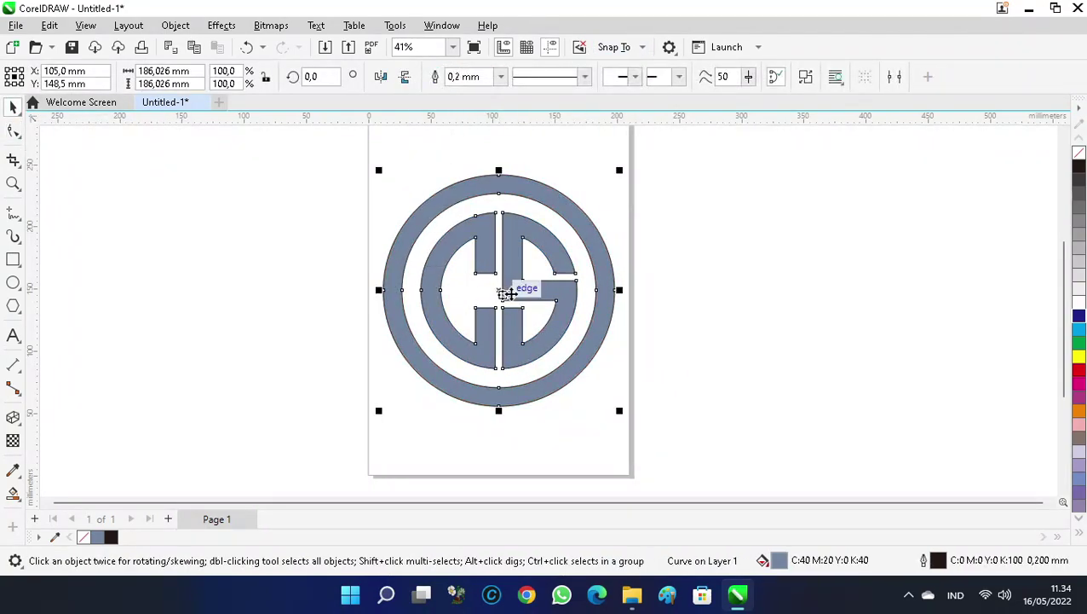
click(503, 77)
click(468, 90)
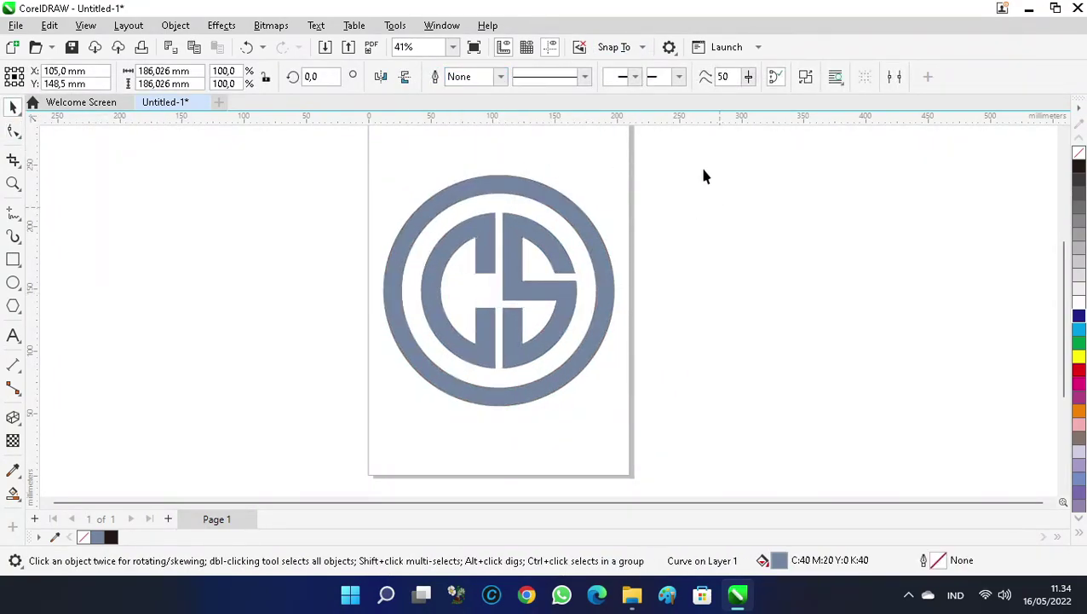
click(709, 182)
scroll(543, 257, up, 1)
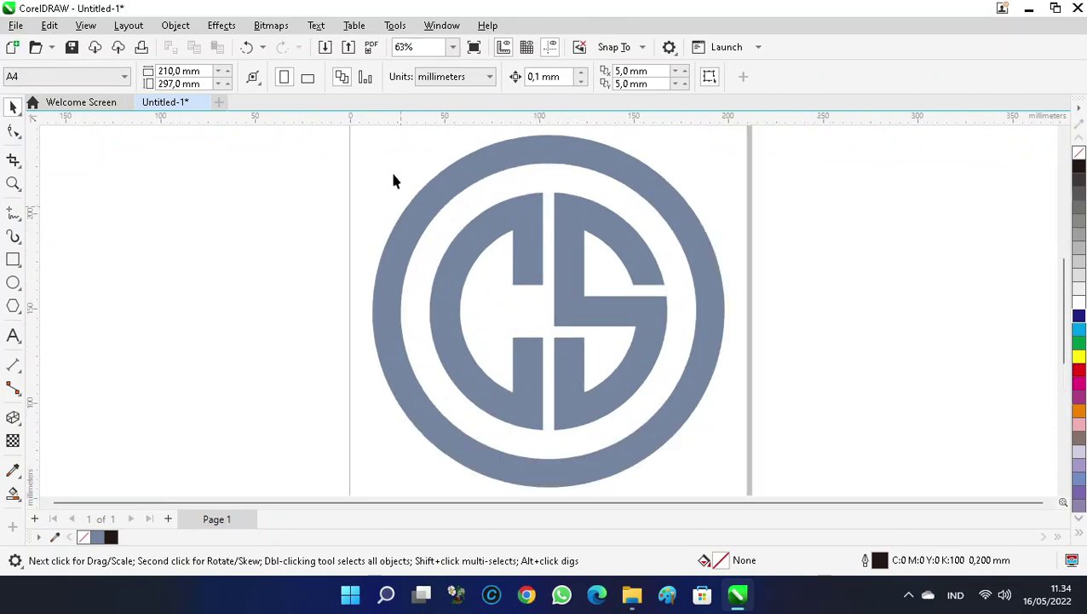
Step: Add the text "CREATIVE STUDIO" and enlarge it to about 348 mm wide at the lower edge of the logo
scroll(424, 271, down, 2)
click(13, 335)
click(311, 394)
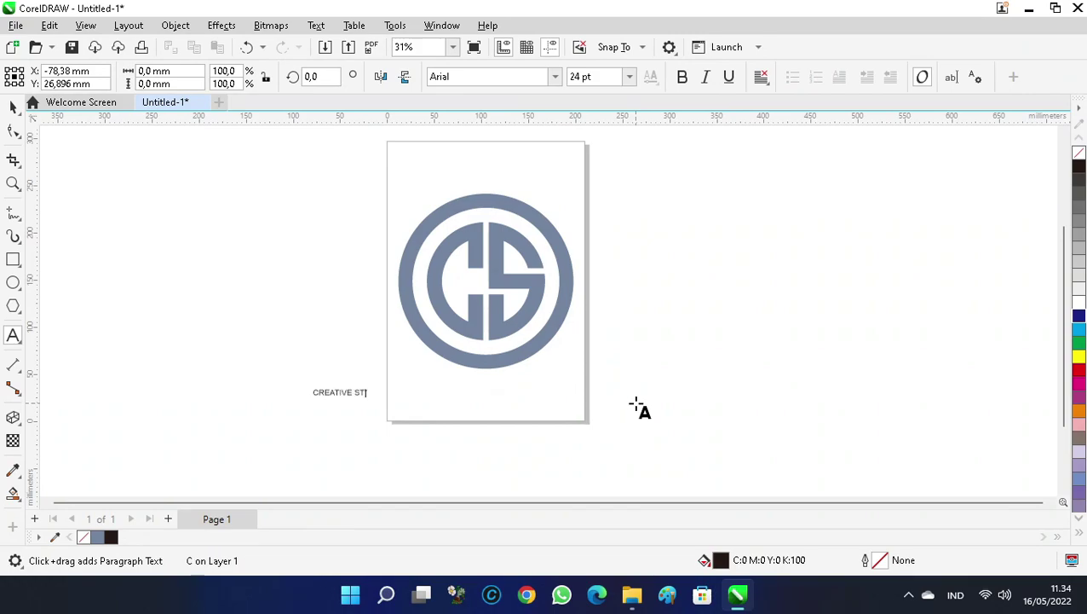
click(12, 103)
drag(390, 385, 646, 335)
scroll(498, 366, up, 2)
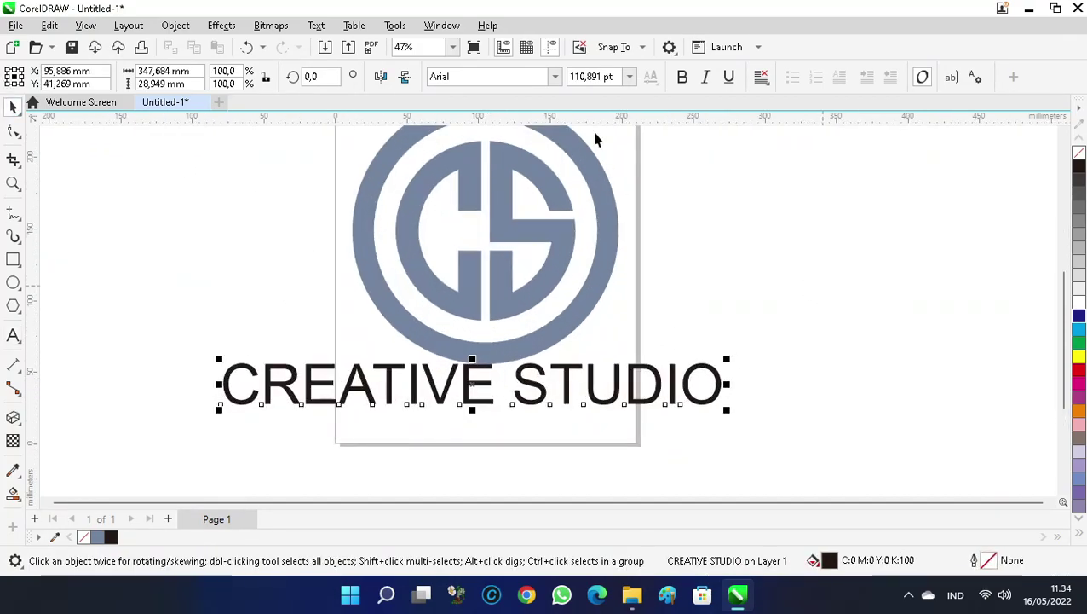
Step: Change the font of the CREATIVE STUDIO text to Arial Black
click(490, 76)
click(489, 124)
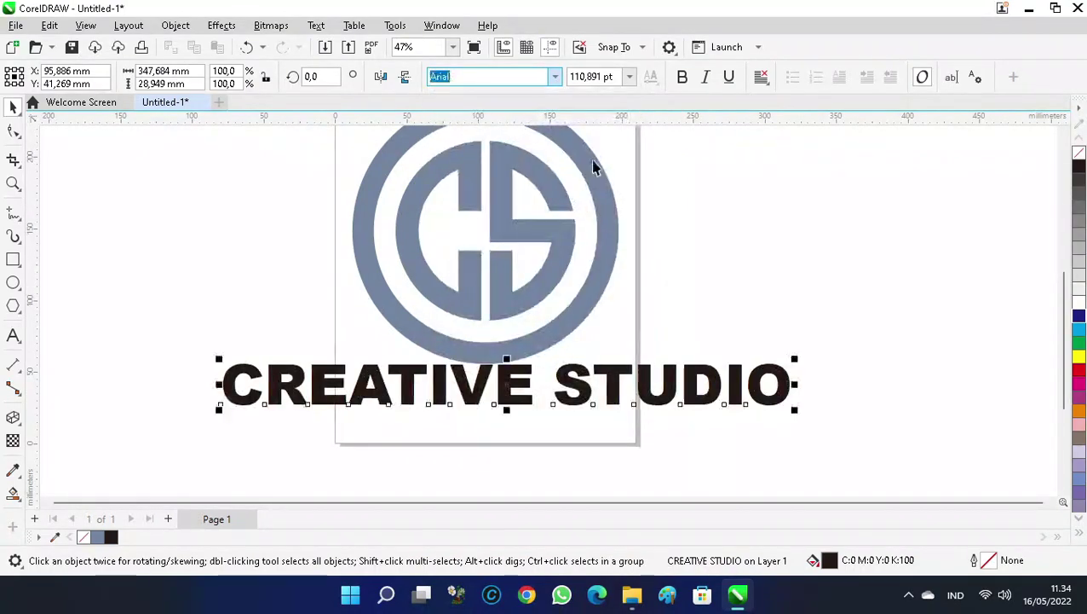
click(722, 213)
Step: Align the CREATIVE STUDIO text horizontally to the centre of the circular logo
scroll(614, 394, down, 1)
click(579, 379)
shift+click(554, 353)
key(c)
click(814, 271)
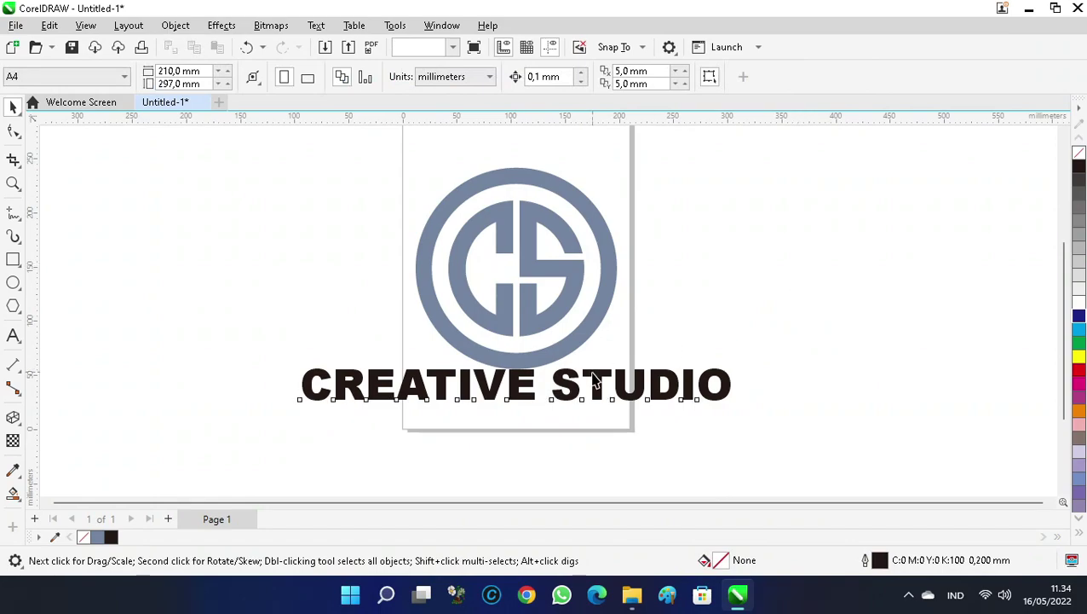
Step: Resize the CREATIVE STUDIO text to about 320 × 37 mm and position it just below the logo with a small gap
drag(599, 380, 598, 397)
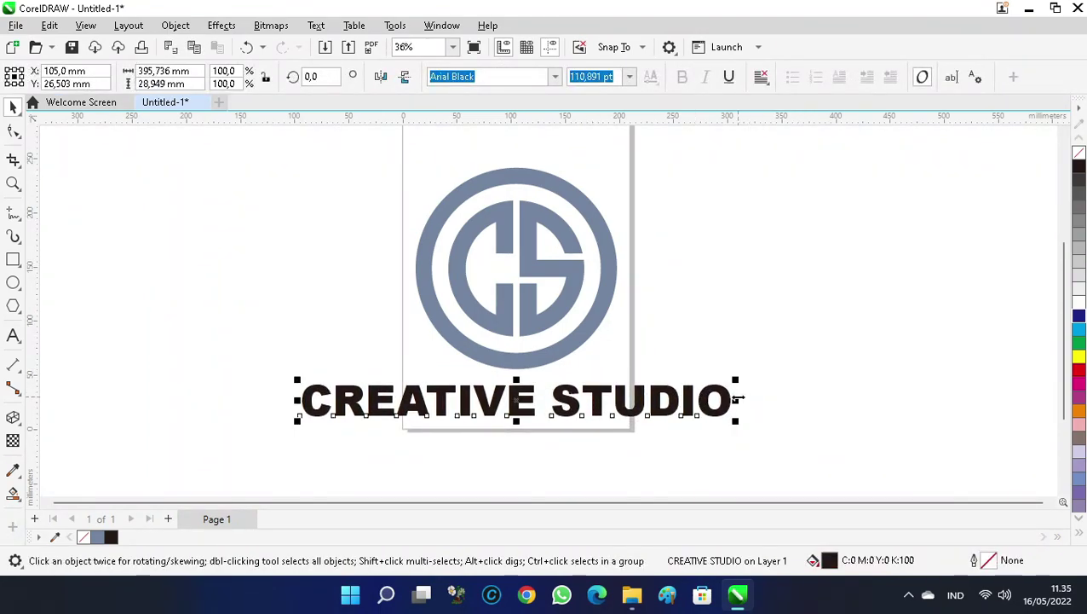
drag(738, 398, 697, 398)
scroll(522, 418, up, 2)
drag(516, 359, 519, 350)
click(741, 308)
scroll(579, 388, down, 3)
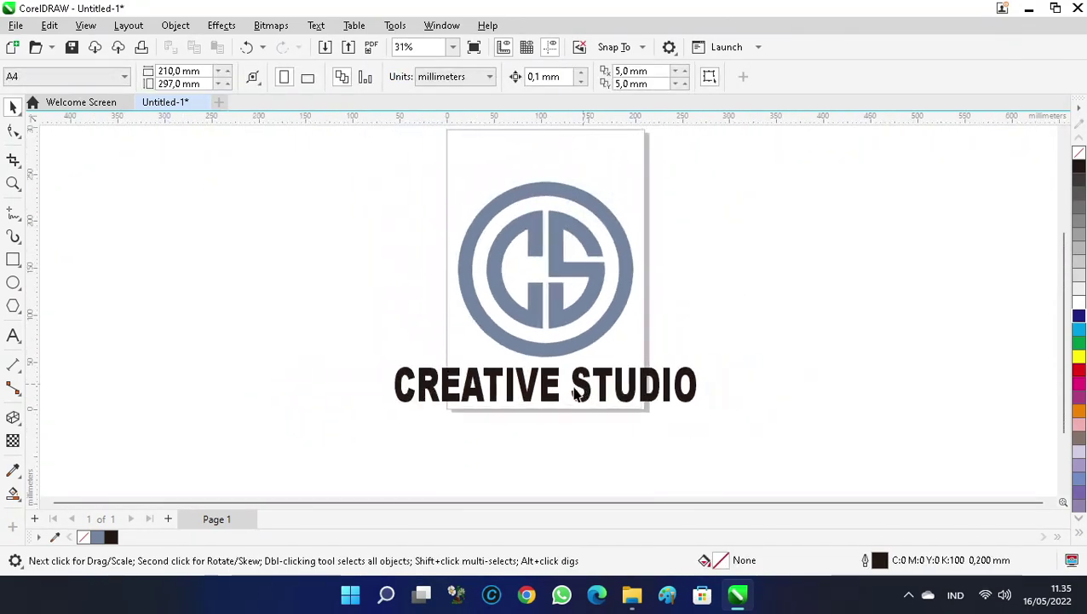
drag(554, 388, 554, 393)
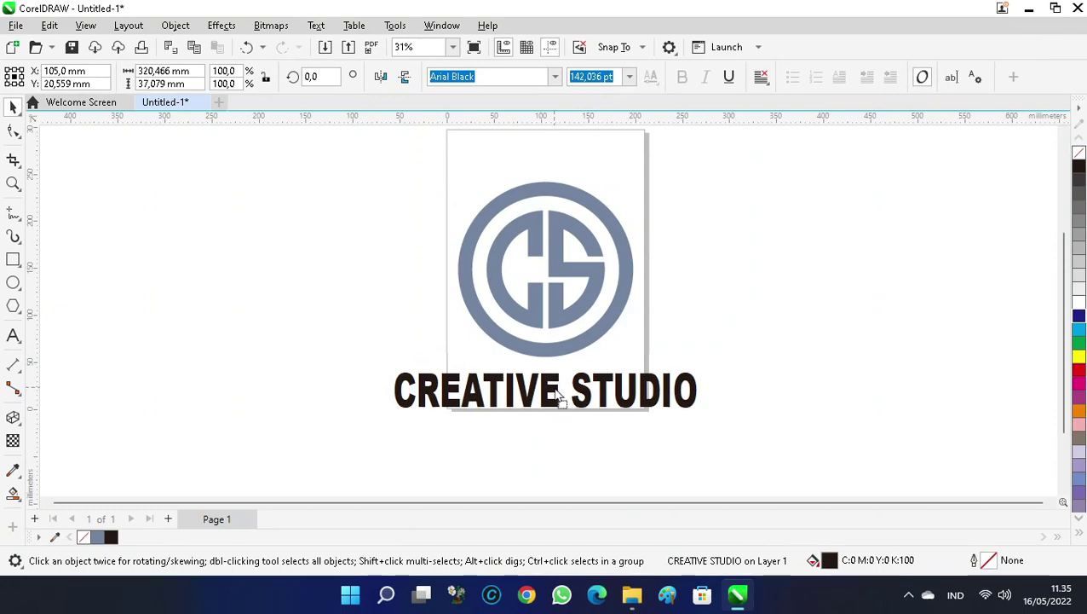
Step: Convert the CREATIVE STUDIO text to curves
click(767, 332)
click(508, 390)
scroll(511, 393, up, 3)
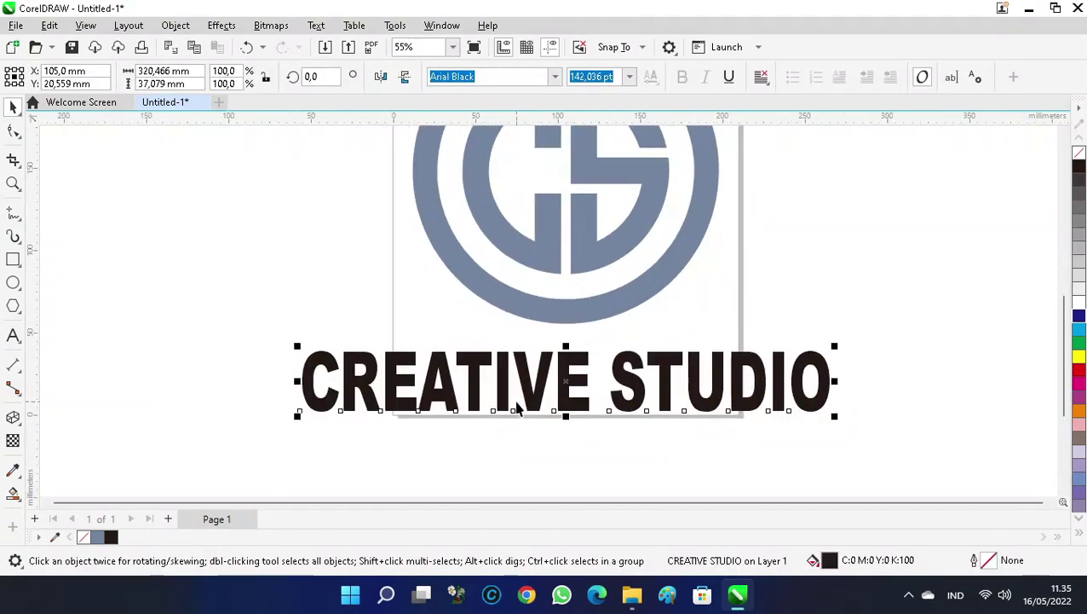
key(ctrl+q)
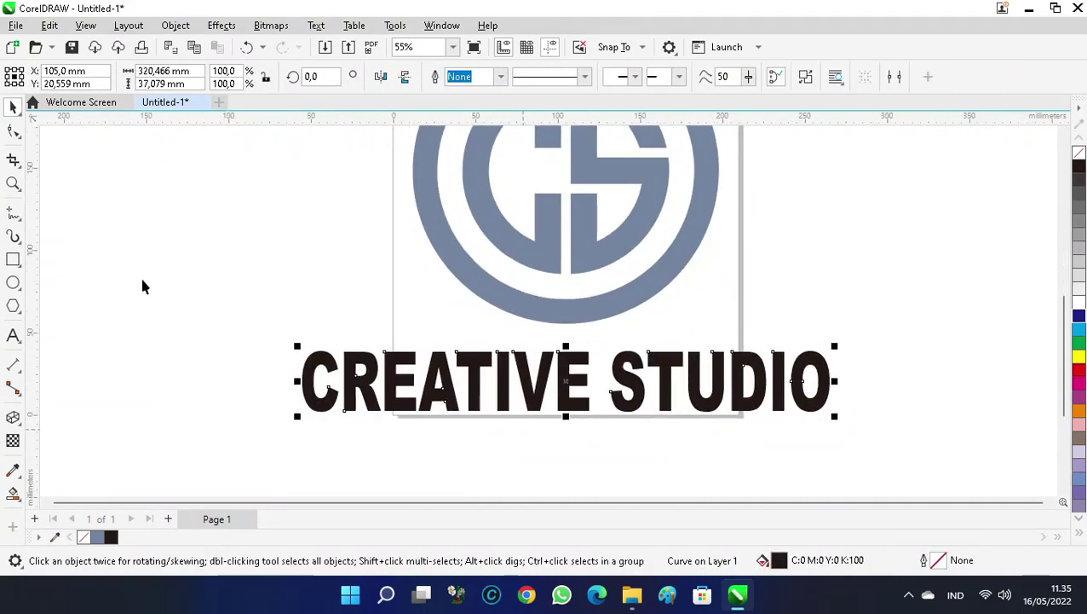
Step: Select all nodes of the converted CREATIVE STUDIO lettering, apply Reduce Nodes and check the letter outlines up close
click(13, 130)
drag(241, 334, 878, 429)
click(701, 76)
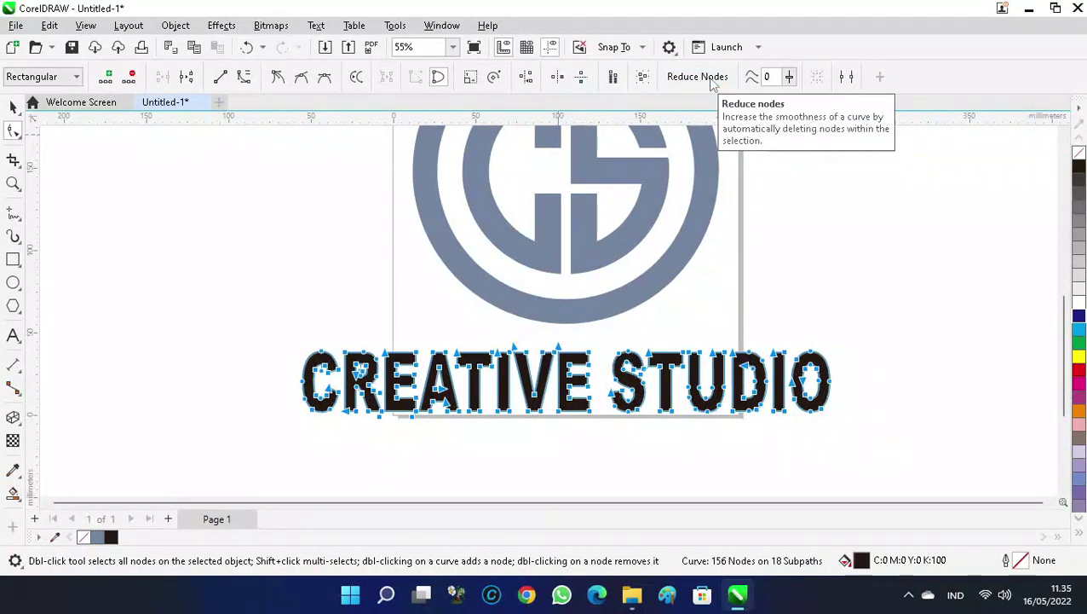
scroll(405, 354, up, 5)
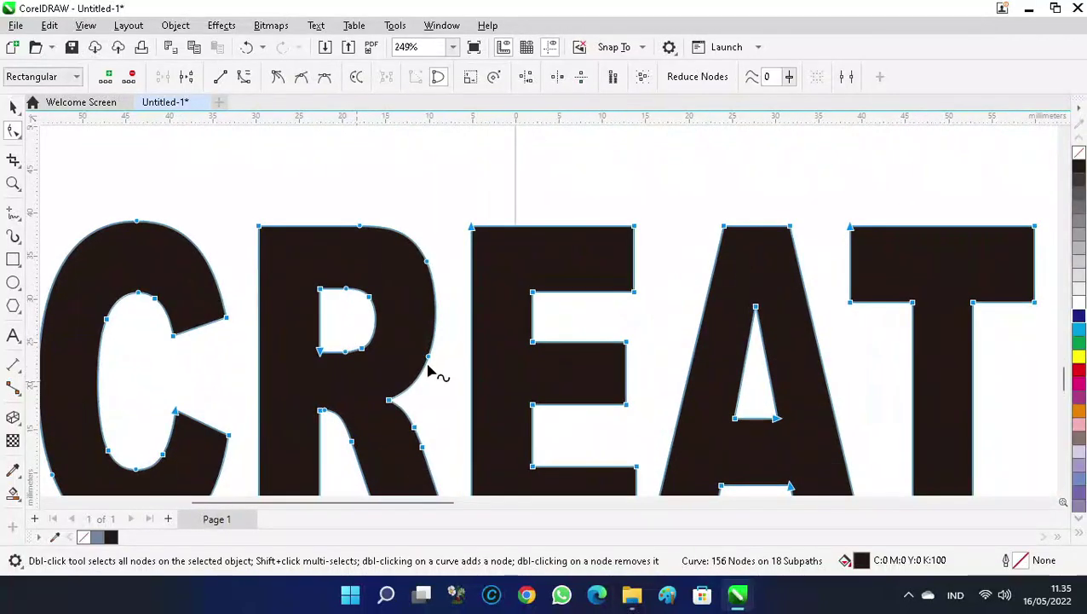
scroll(344, 322, down, 2)
scroll(869, 316, down, 2)
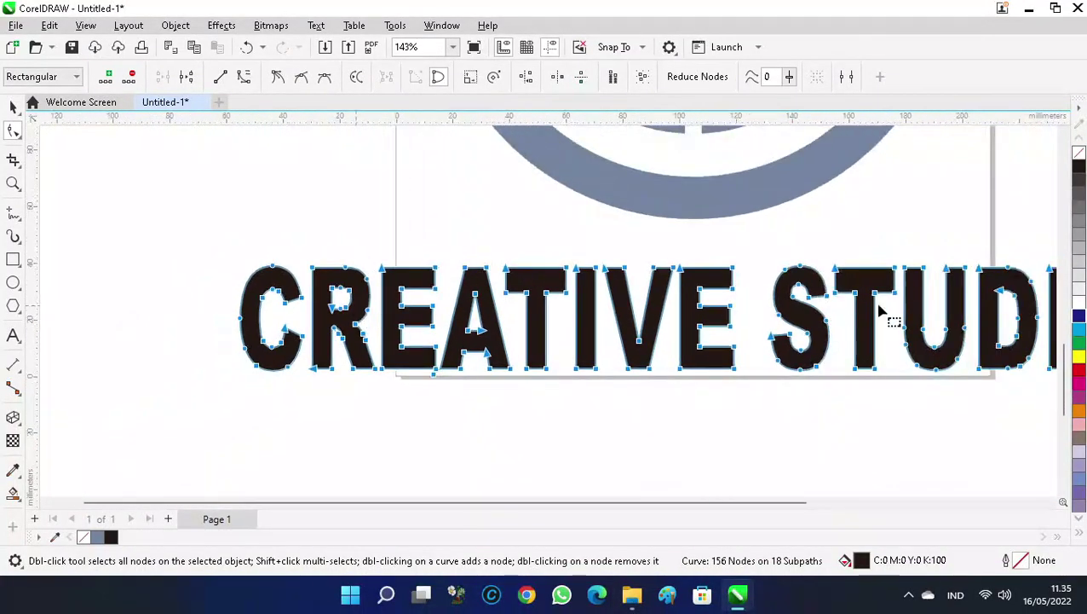
scroll(870, 315, up, 2)
scroll(951, 297, down, 2)
scroll(952, 297, up, 1)
scroll(903, 318, down, 3)
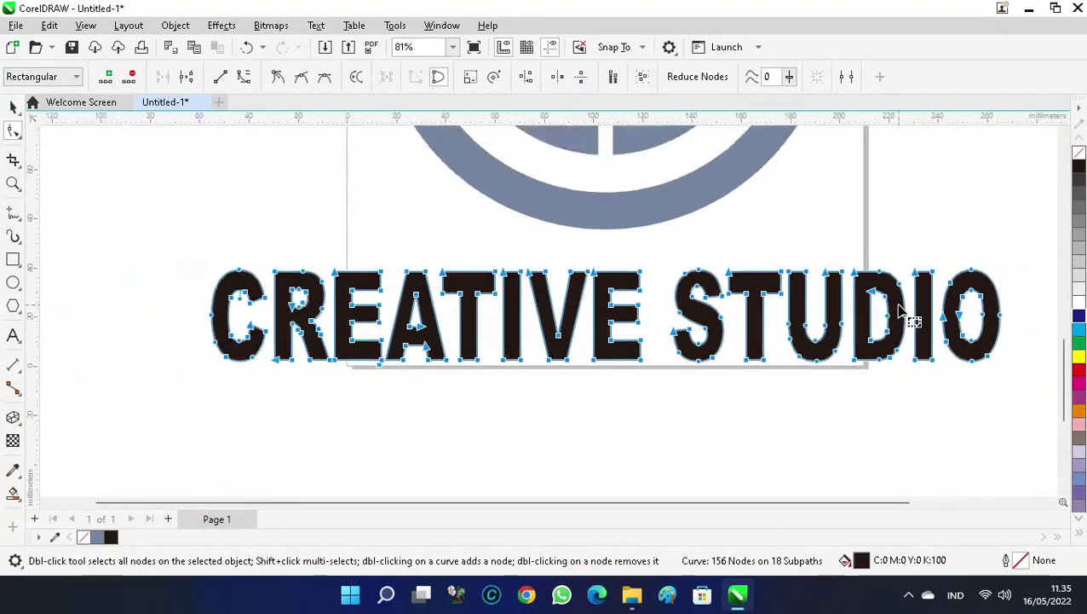
click(253, 228)
key(space)
scroll(619, 394, down, 3)
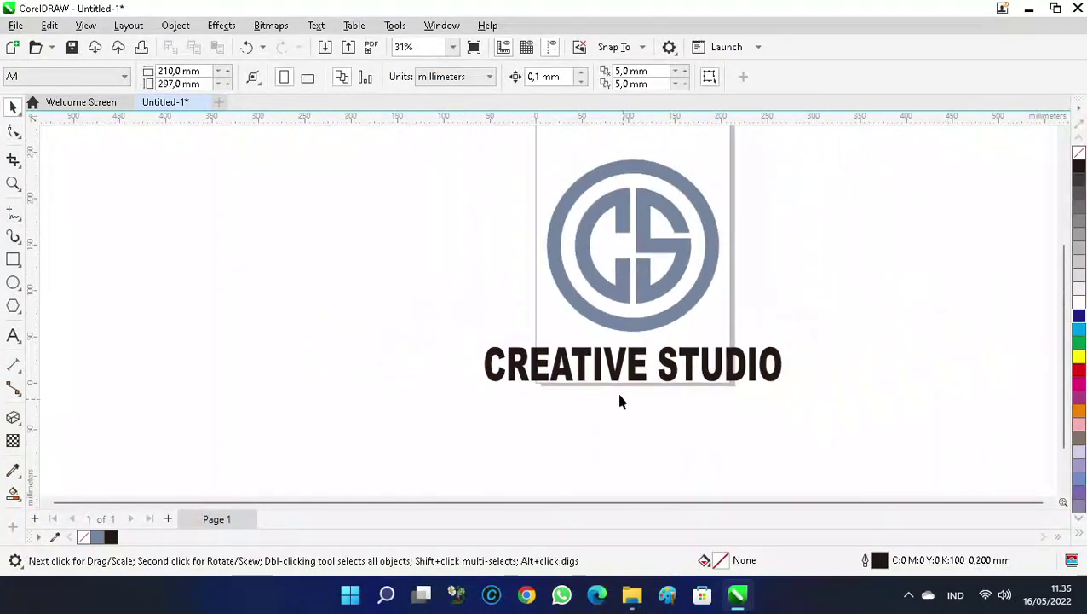
Step: Fill the CREATIVE STUDIO lettering with the emblem's grey-blue, C40 M20 Y0 K40
click(533, 356)
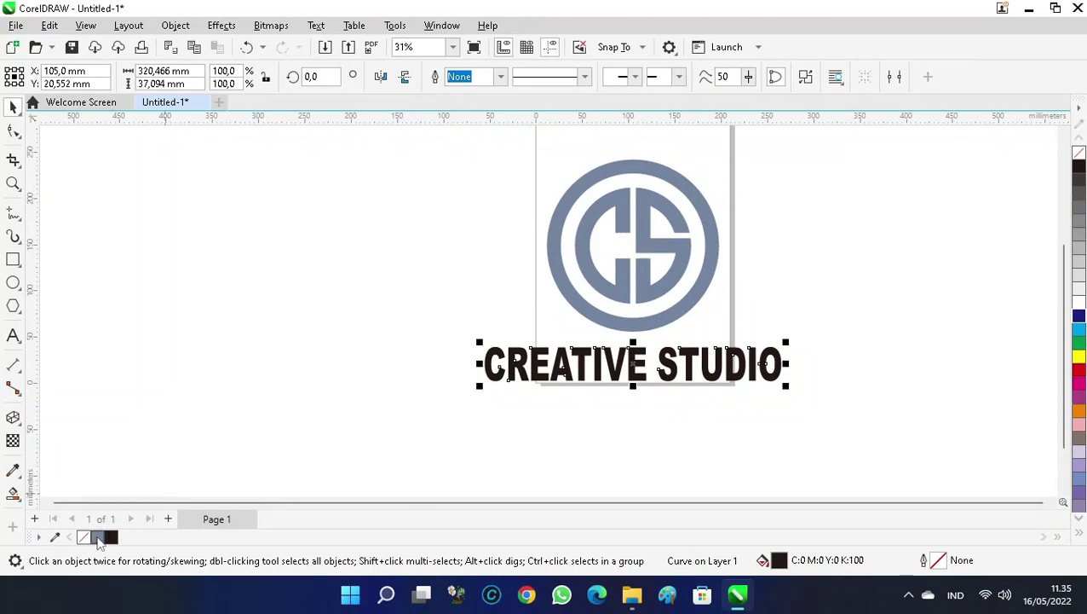
click(97, 537)
click(305, 286)
Step: Group the circular emblem with the CREATIVE STUDIO lettering and move the group off the page to about X -212 mm at the same height
drag(863, 396, 882, 406)
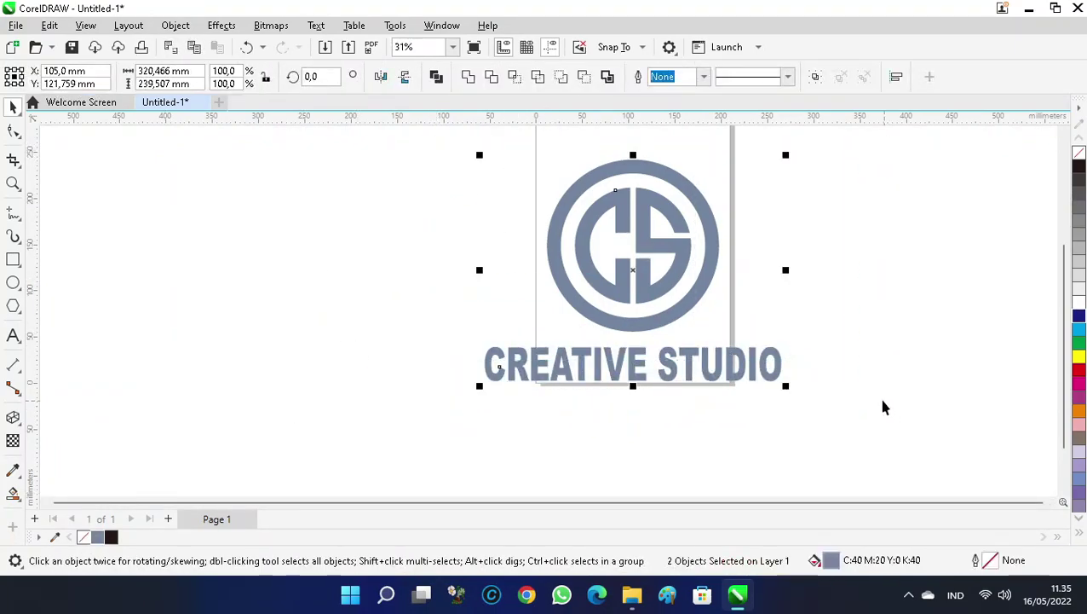
click(832, 302)
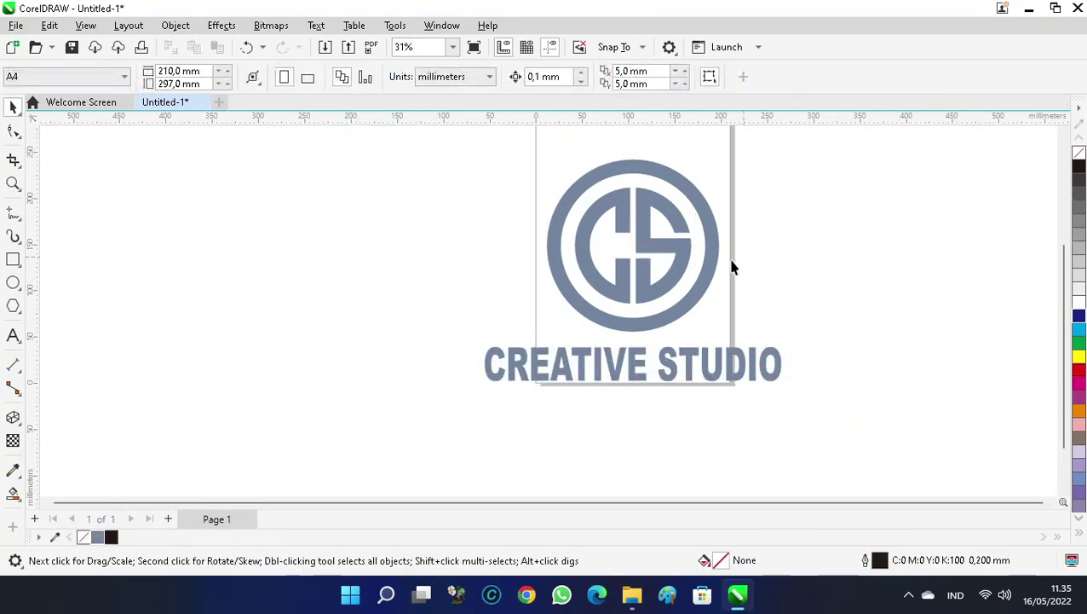
click(670, 252)
drag(636, 267, 339, 281)
scroll(879, 294, down, 2)
scroll(629, 266, up, 2)
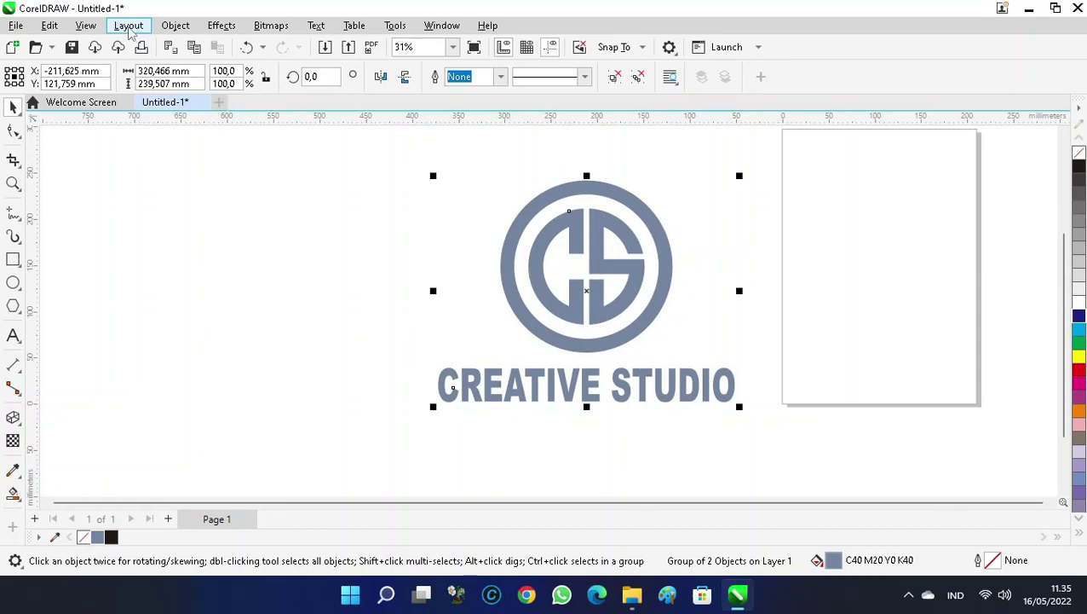
Step: Add a perspective effect to the logo group and pull both upper corners down and outward-left so it leans back to the left
click(176, 26)
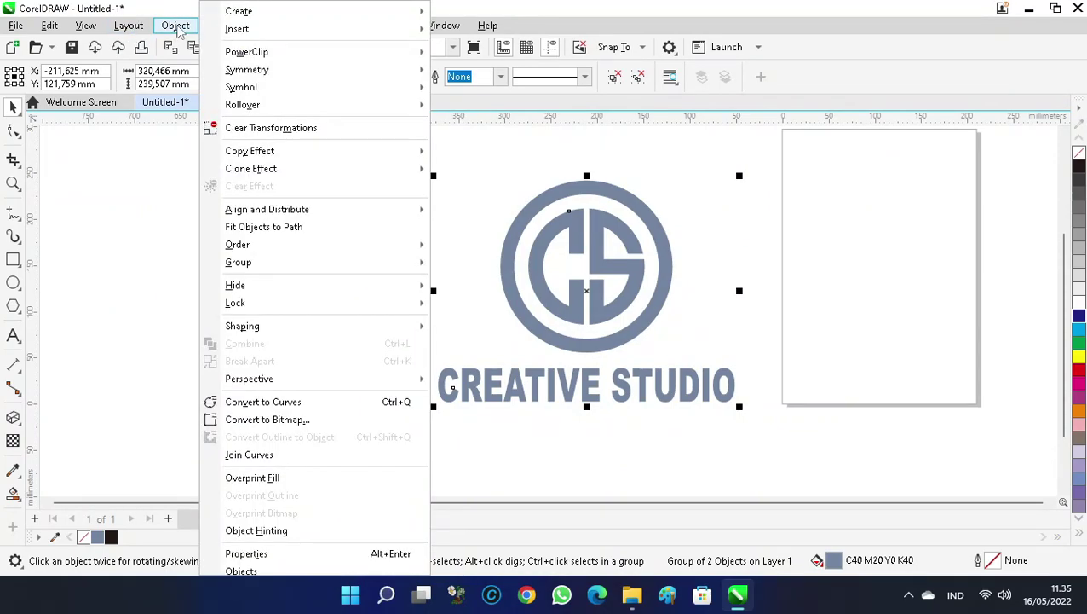
mouse_move(396, 381)
click(514, 384)
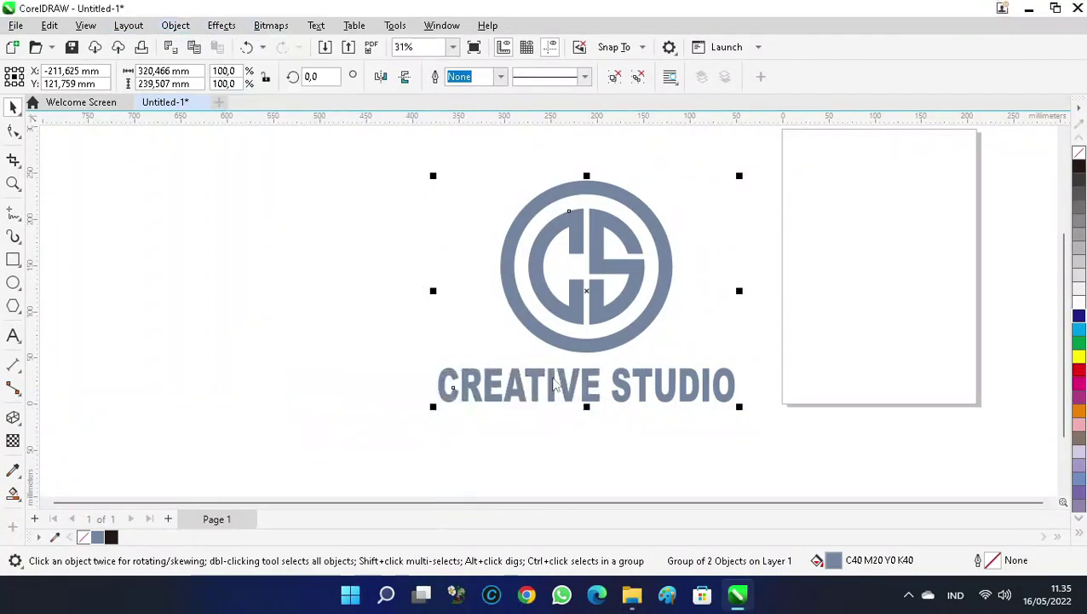
scroll(567, 189, up, 1)
drag(760, 181, 689, 265)
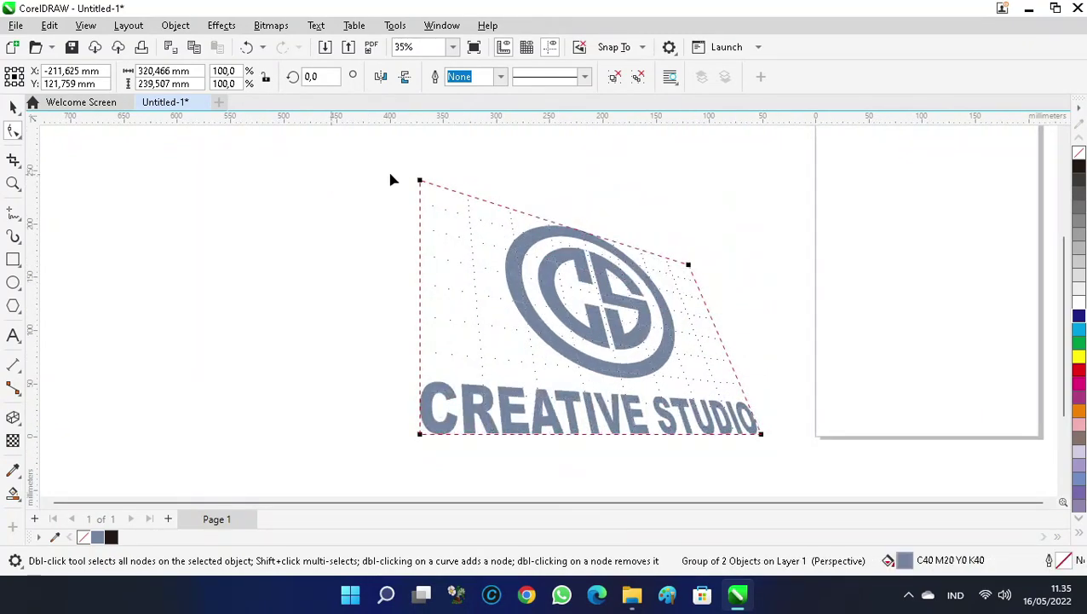
drag(420, 183, 358, 259)
Step: Fine-tune the two upper perspective corners to make the slanted logo about 322 × 157 mm, and finish the perspective editing
scroll(426, 334, up, 2)
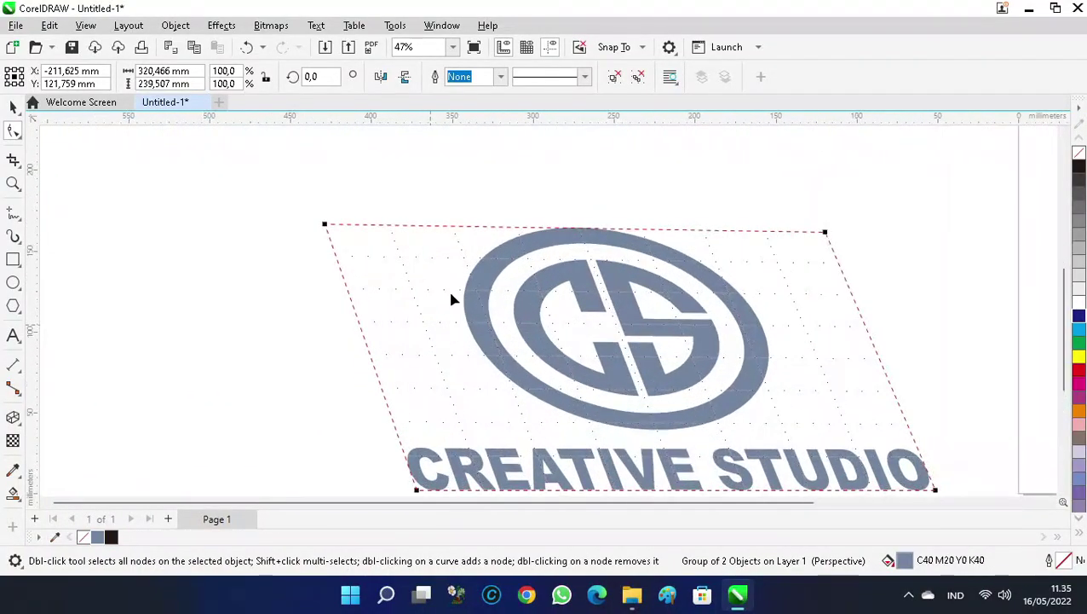
drag(326, 223, 328, 234)
mouse_move(829, 232)
mouse_down()
mouse_move(815, 250)
mouse_move(808, 238)
mouse_up()
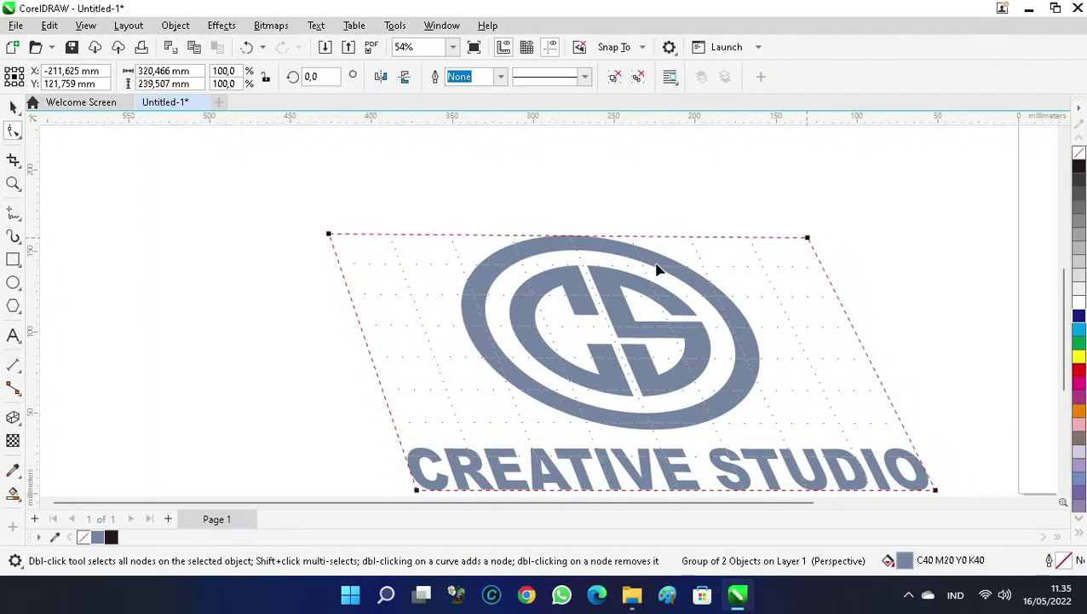
scroll(475, 258, down, 2)
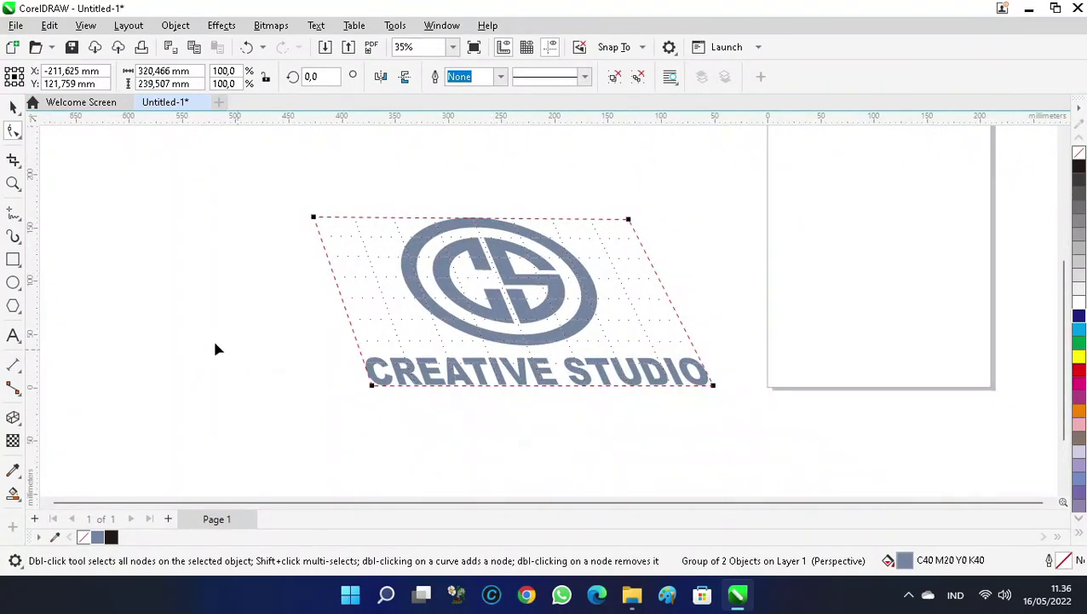
key(space)
key(Escape)
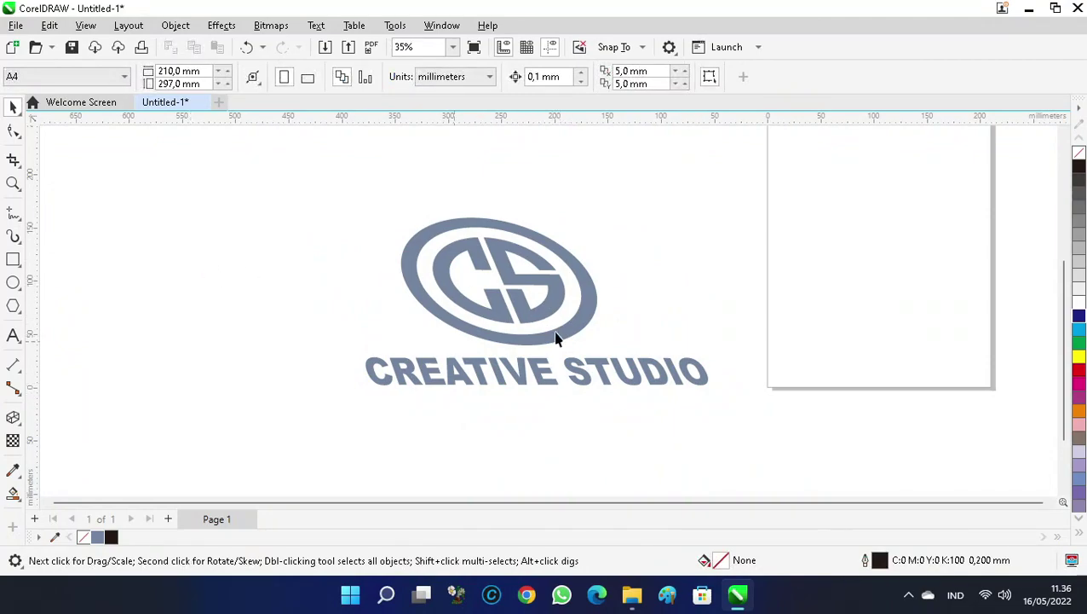
Step: Extrude the slanted logo group with its vanishing point at about X 6.6 mm, Y -20 mm
click(513, 317)
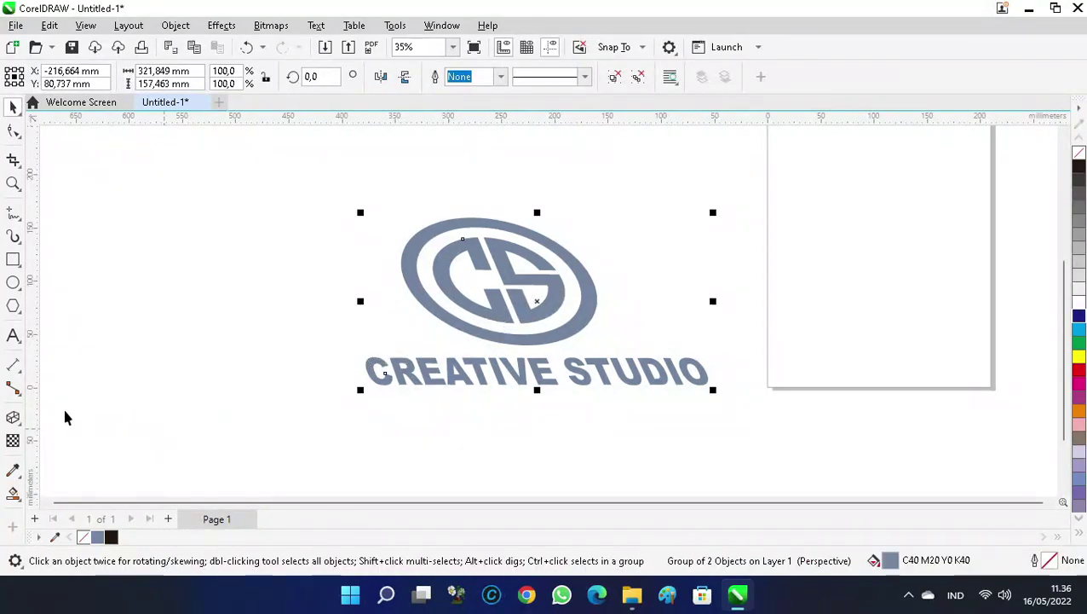
click(18, 423)
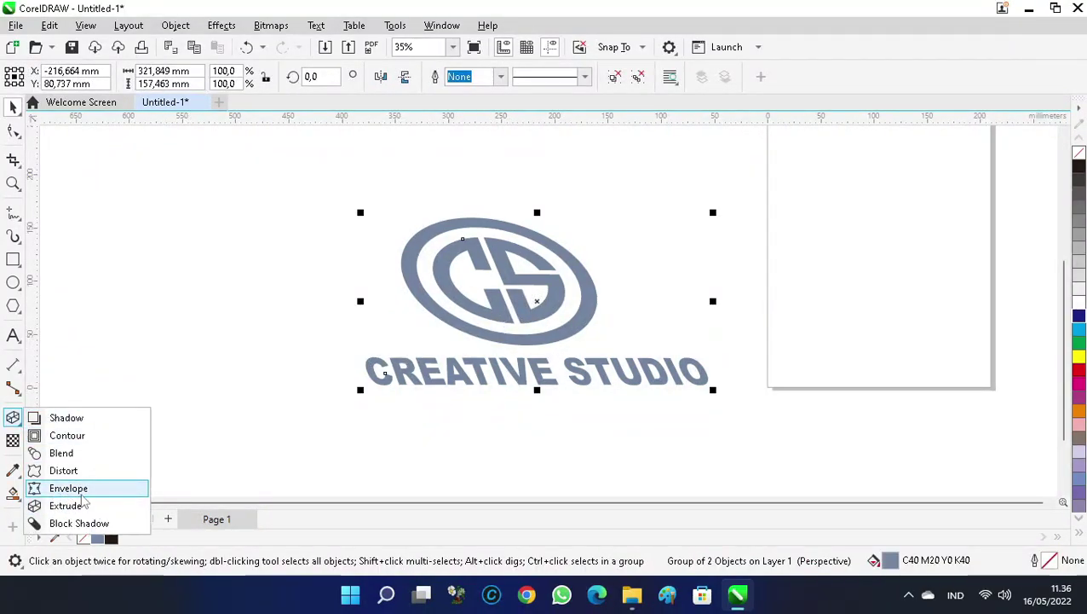
click(92, 506)
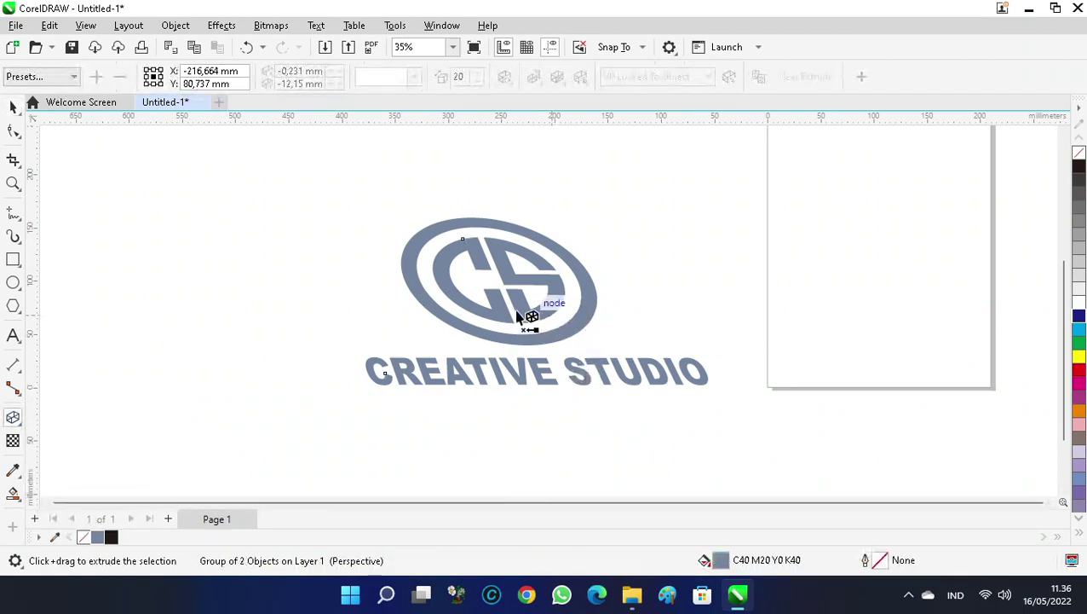
scroll(534, 315, down, 1)
scroll(515, 315, up, 2)
drag(497, 245, 547, 296)
Step: Change the extrusion to the backward parallel type and shorten it to an offset of about -0.8 mm horizontally and -12.6 mm vertically
click(414, 77)
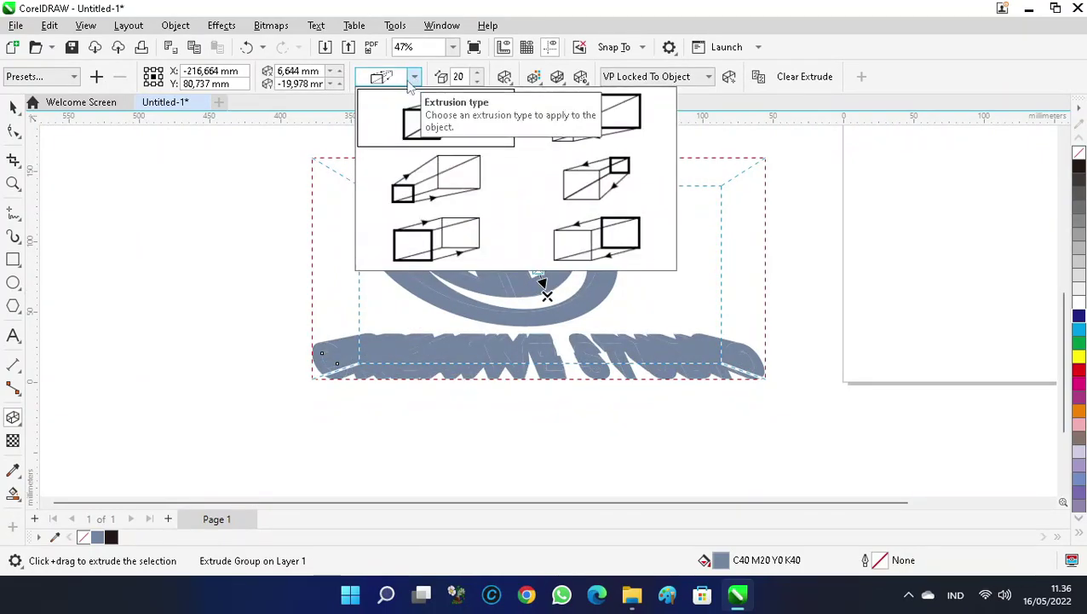
click(437, 236)
scroll(549, 298, up, 3)
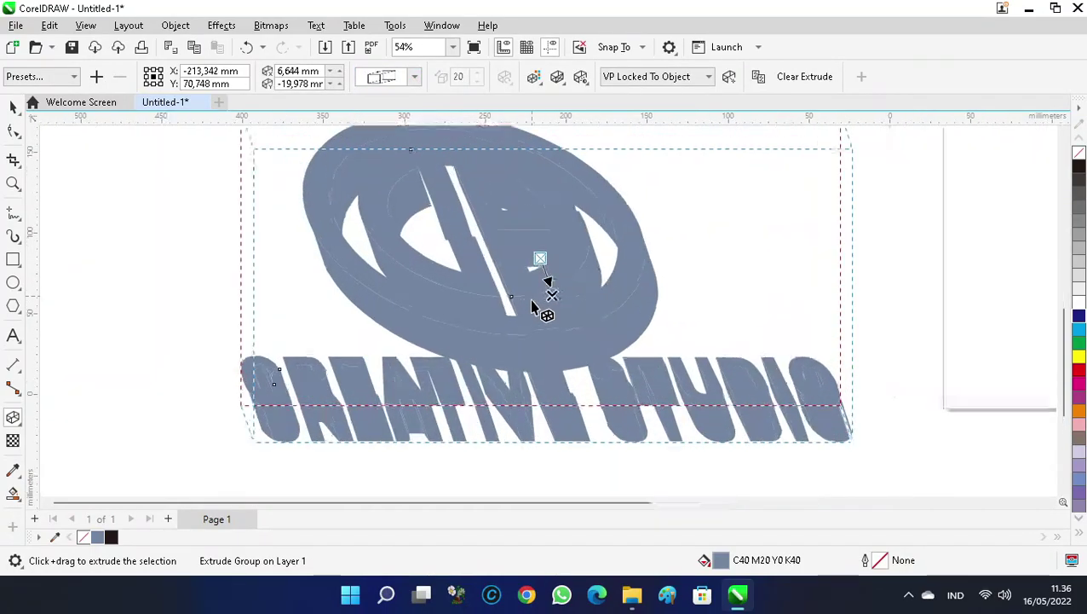
mouse_move(565, 294)
mouse_down()
mouse_move(563, 261)
mouse_move(566, 287)
mouse_move(558, 270)
mouse_move(542, 273)
mouse_up()
scroll(549, 277, down, 2)
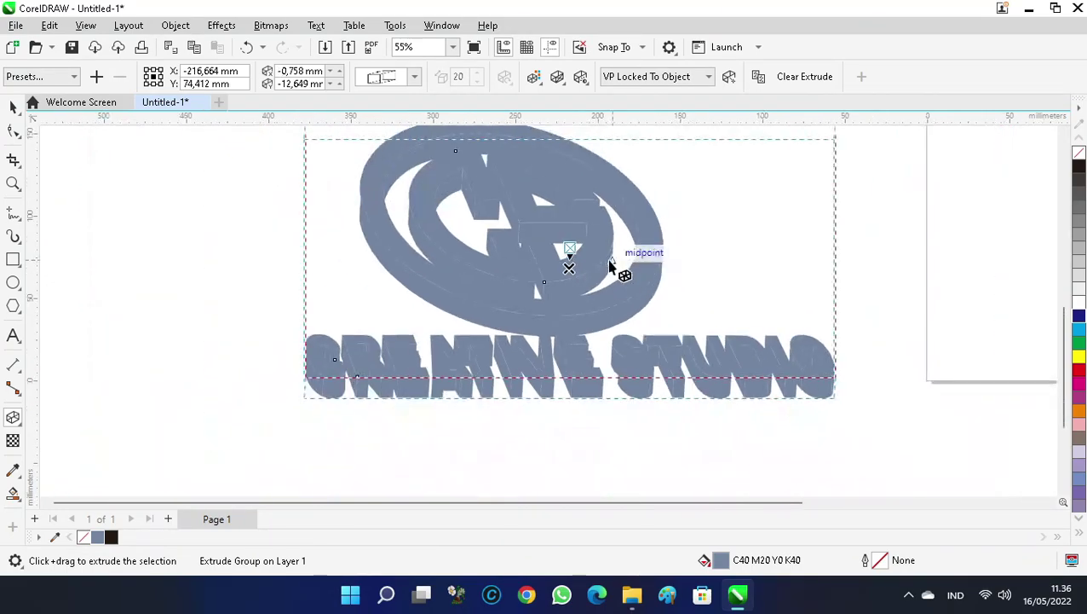
Step: Shorten the parallel extrusion to an offset of about -1.0 mm horizontally and -11.0 mm vertically, checking the emblem and lettering
scroll(538, 287, up, 3)
scroll(545, 286, down, 1)
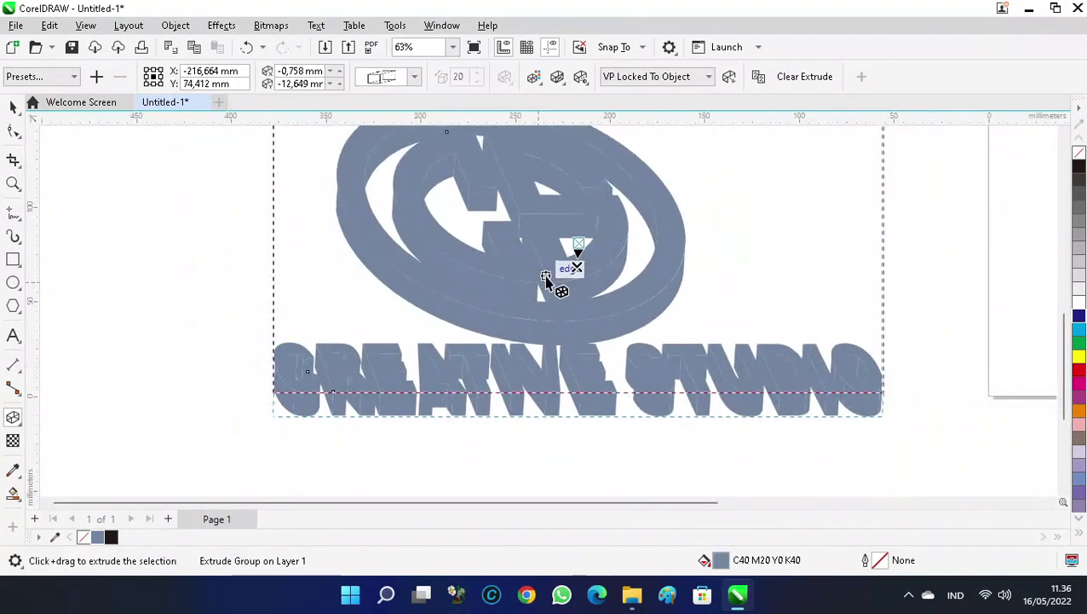
scroll(588, 264, up, 4)
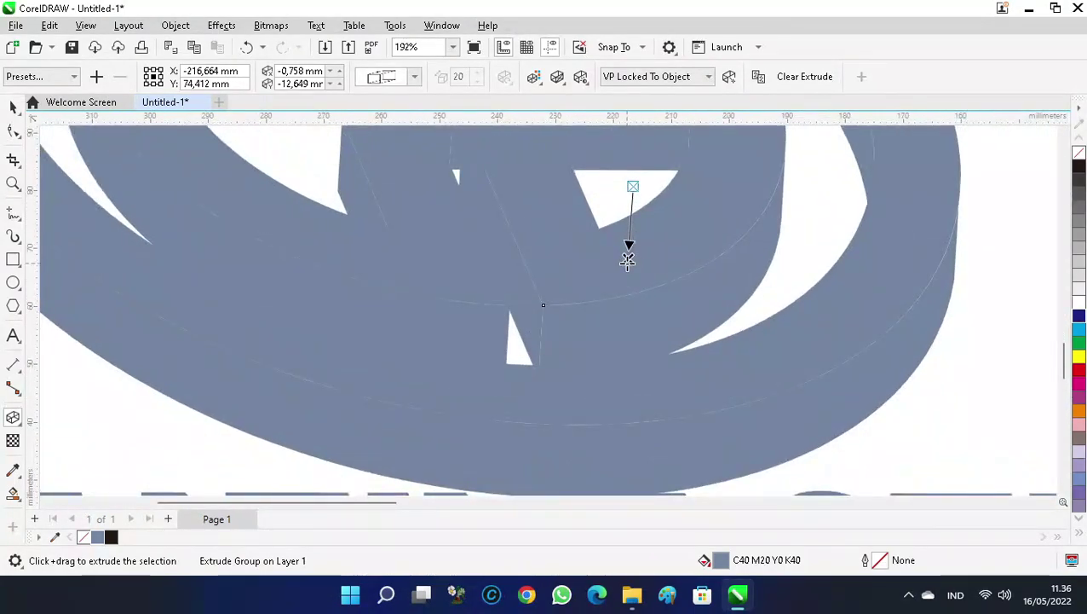
scroll(631, 248, down, 4)
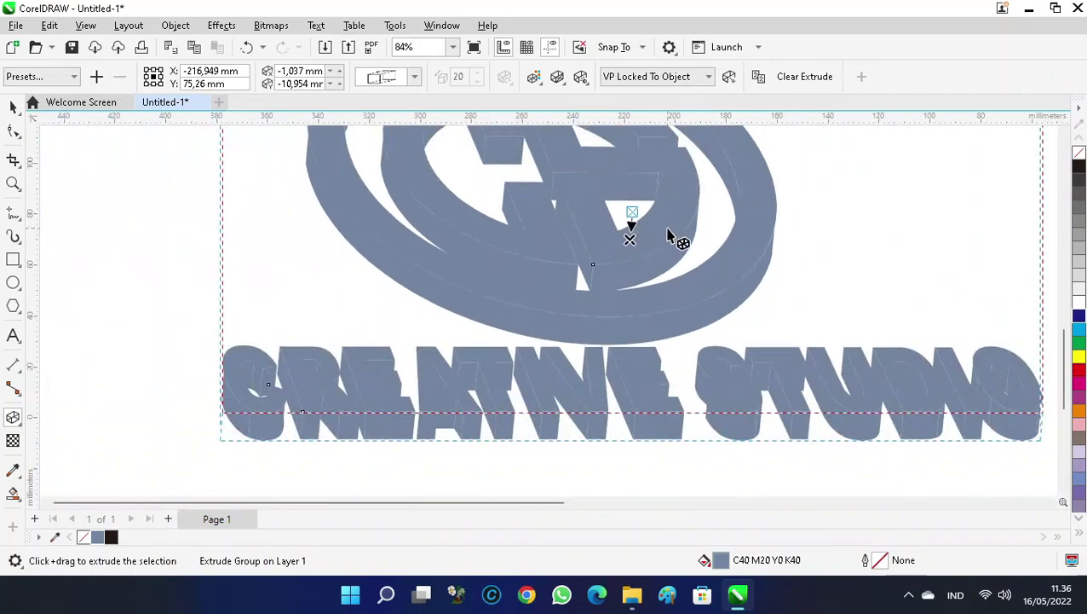
scroll(218, 397, up, 2)
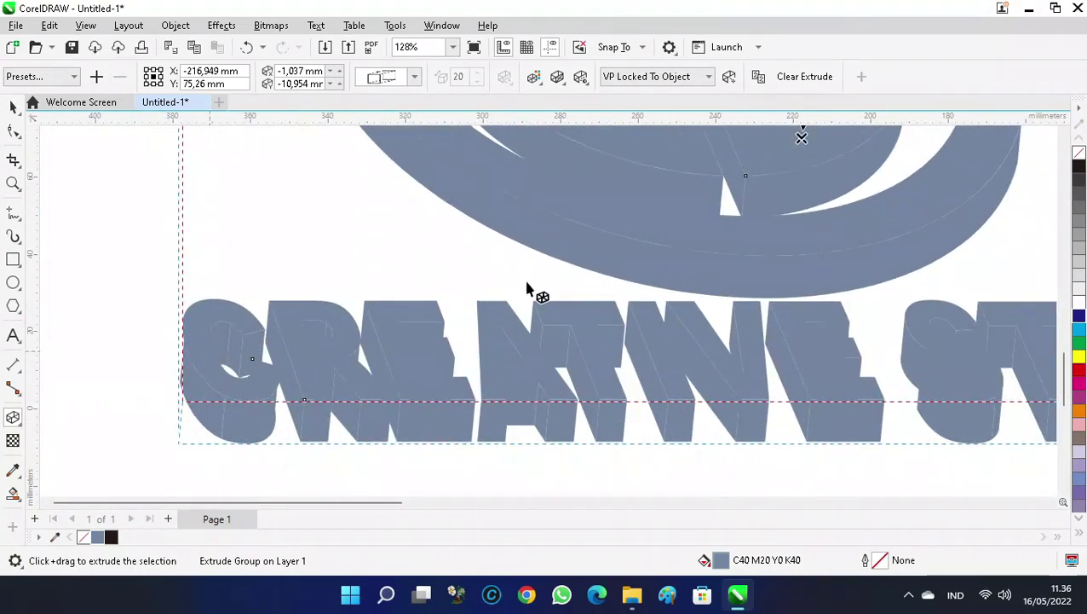
scroll(743, 265, down, 3)
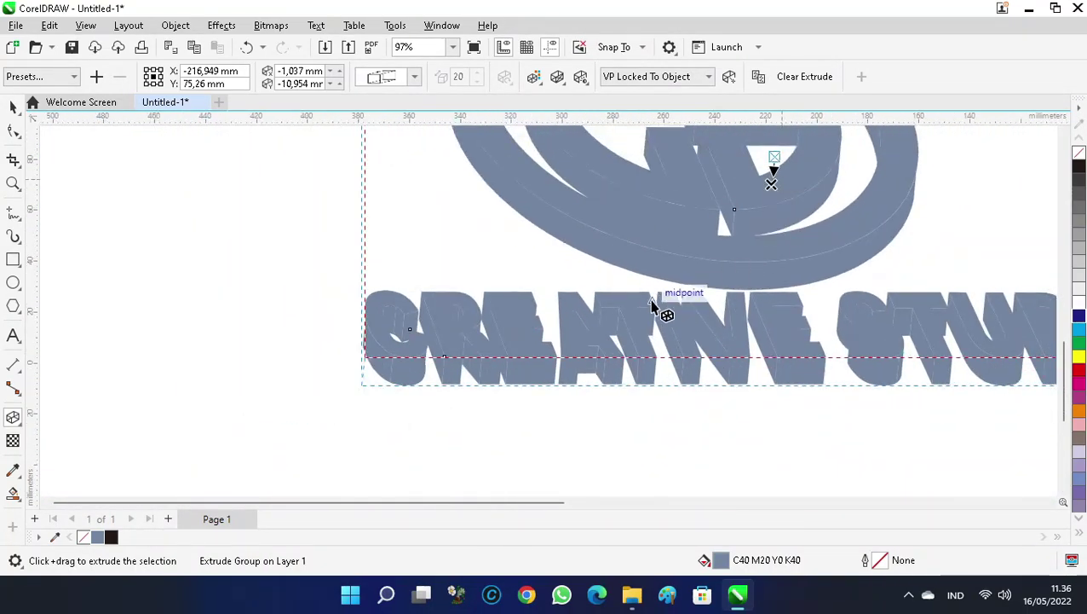
scroll(702, 247, up, 2)
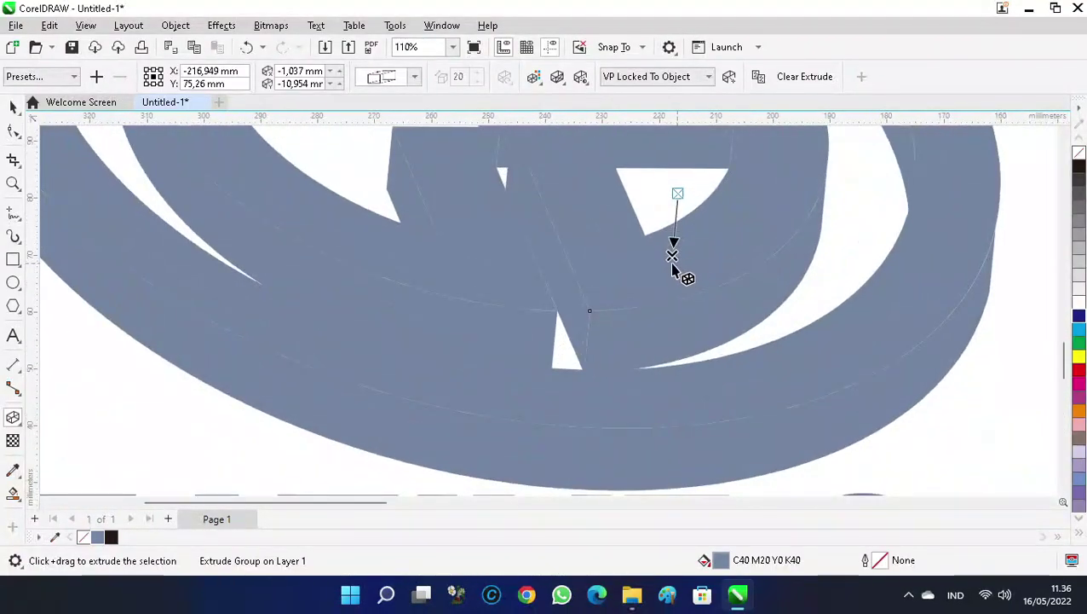
Step: Angle the extrusion further to the left, adjusting its offset to about -5.1 mm horizontally and -10.5 mm vertically
drag(671, 256, 667, 256)
scroll(681, 265, down, 2)
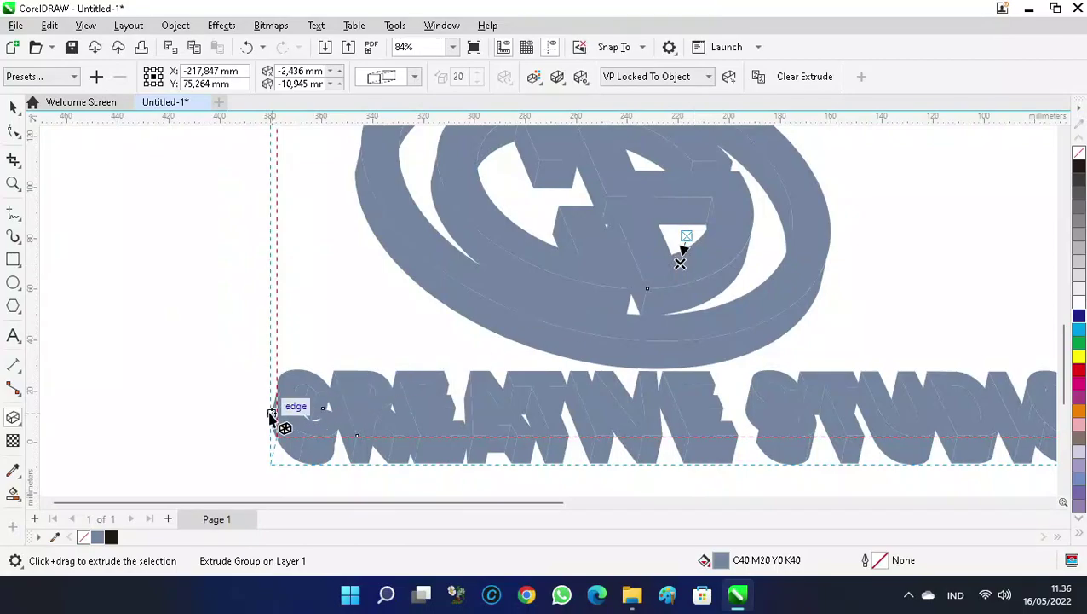
scroll(281, 409, up, 2)
drag(274, 407, 903, 191)
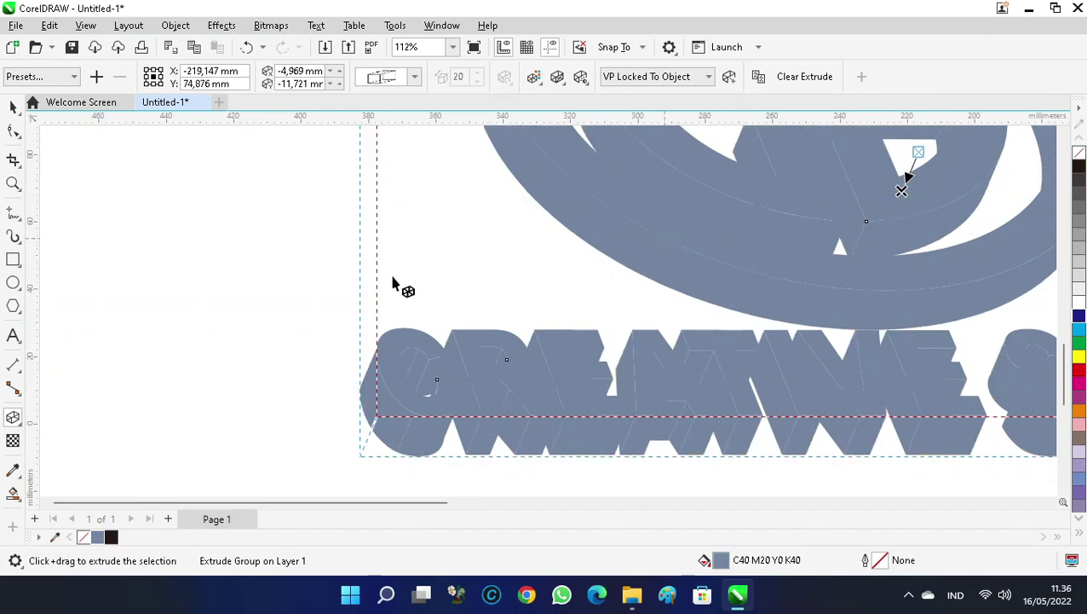
scroll(395, 284, down, 2)
scroll(710, 198, up, 3)
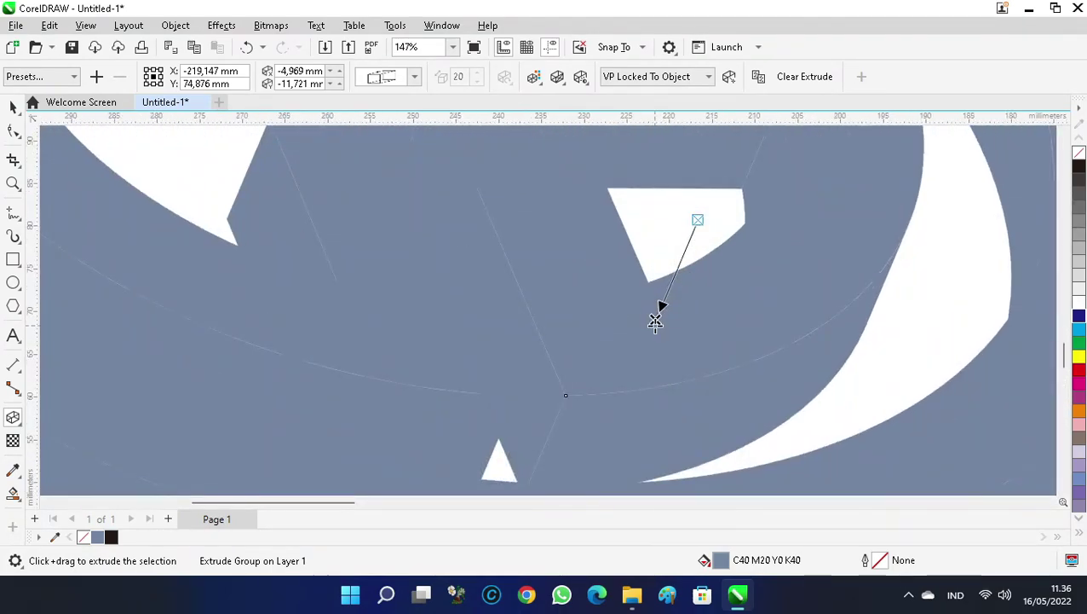
drag(655, 320, 656, 305)
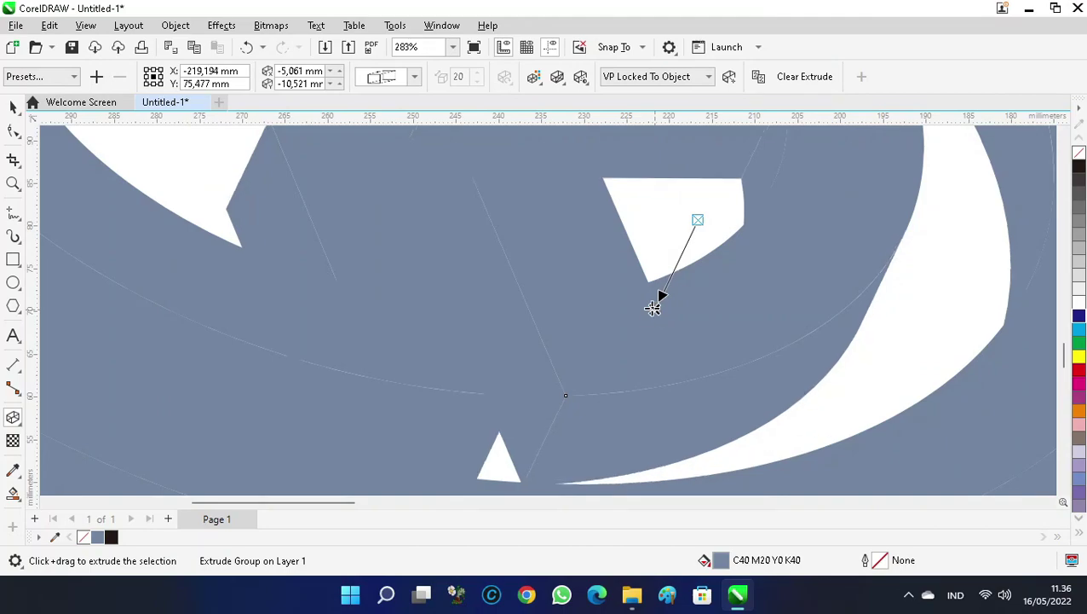
scroll(635, 287, down, 3)
scroll(635, 287, down, 5)
scroll(623, 181, up, 1)
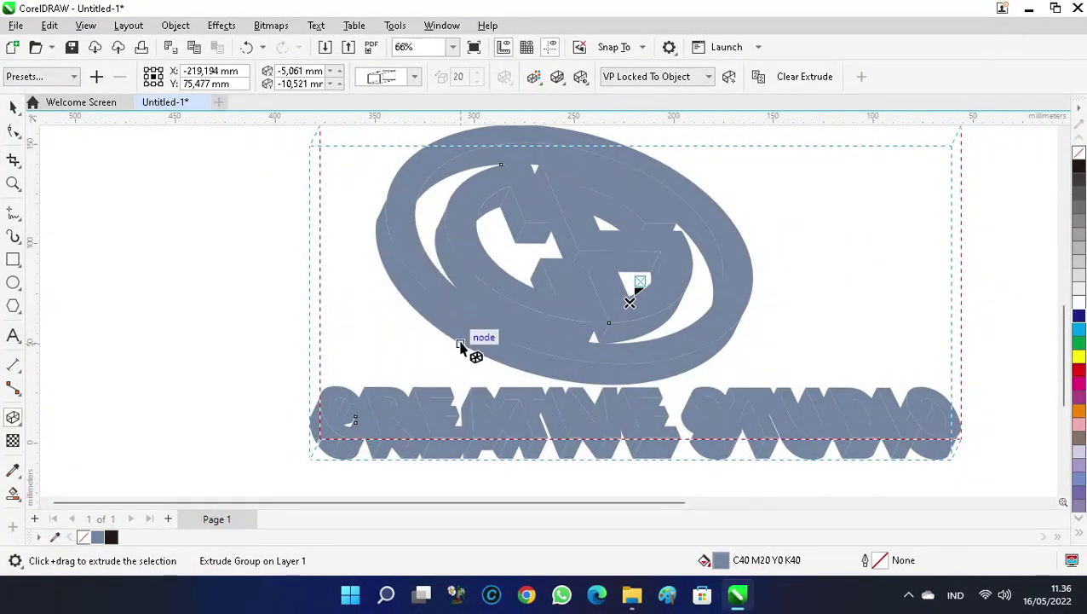
Step: Break the logo's extrude group apart into the front face and its sides, and try moving the front face off them
click(236, 334)
key(space)
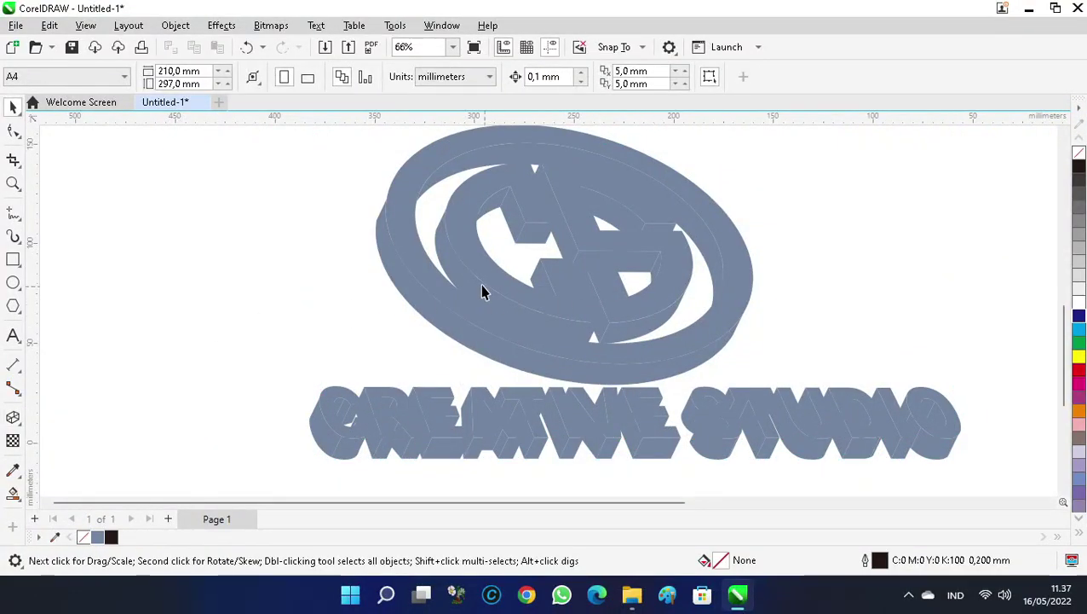
scroll(482, 291, down, 1)
click(518, 350)
right_click(535, 350)
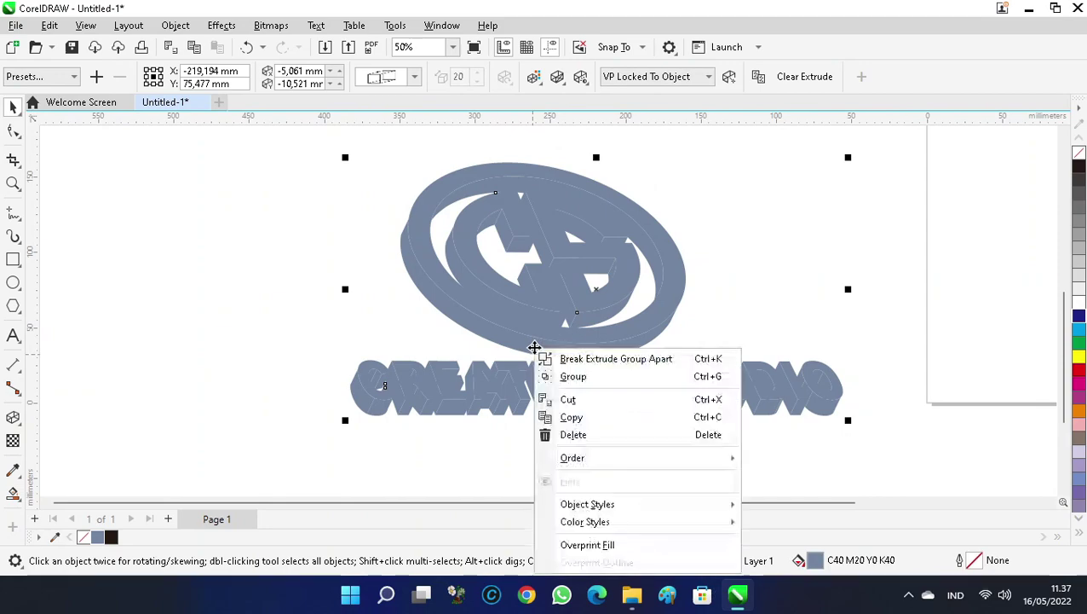
key(Escape)
key(Escape)
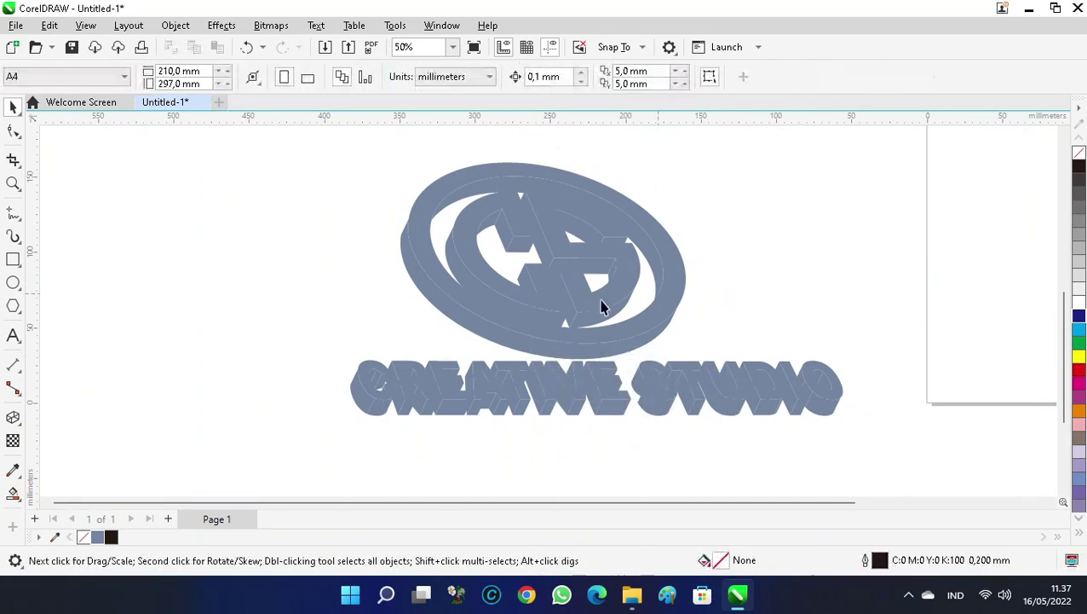
scroll(540, 264, down, 1)
drag(516, 260, 914, 232)
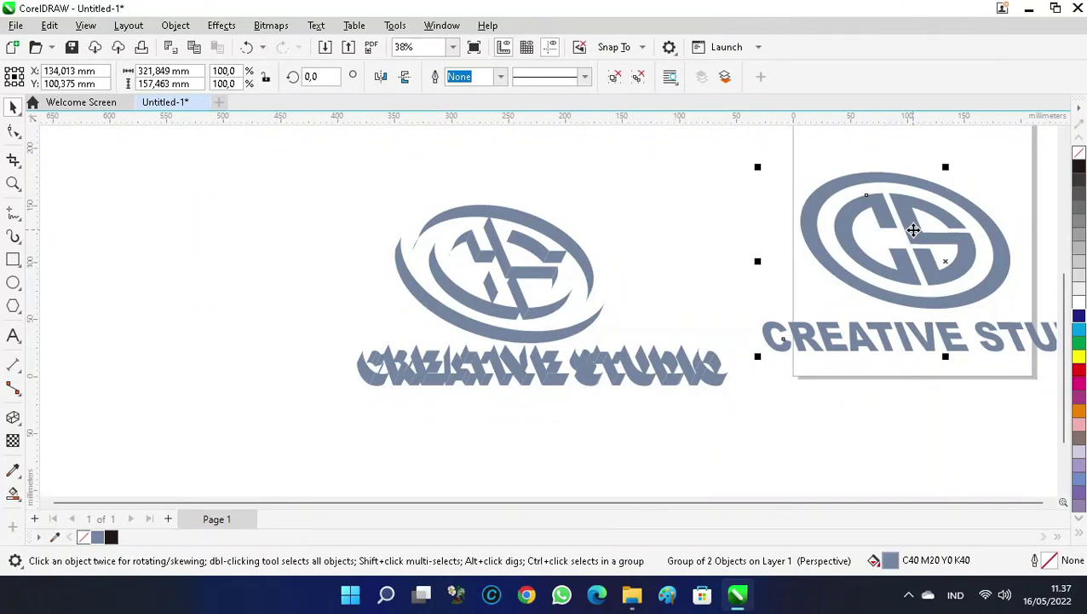
key(ctrl+z)
Step: Ungroup all the pieces of the logo's extruded sides
click(696, 390)
click(648, 388)
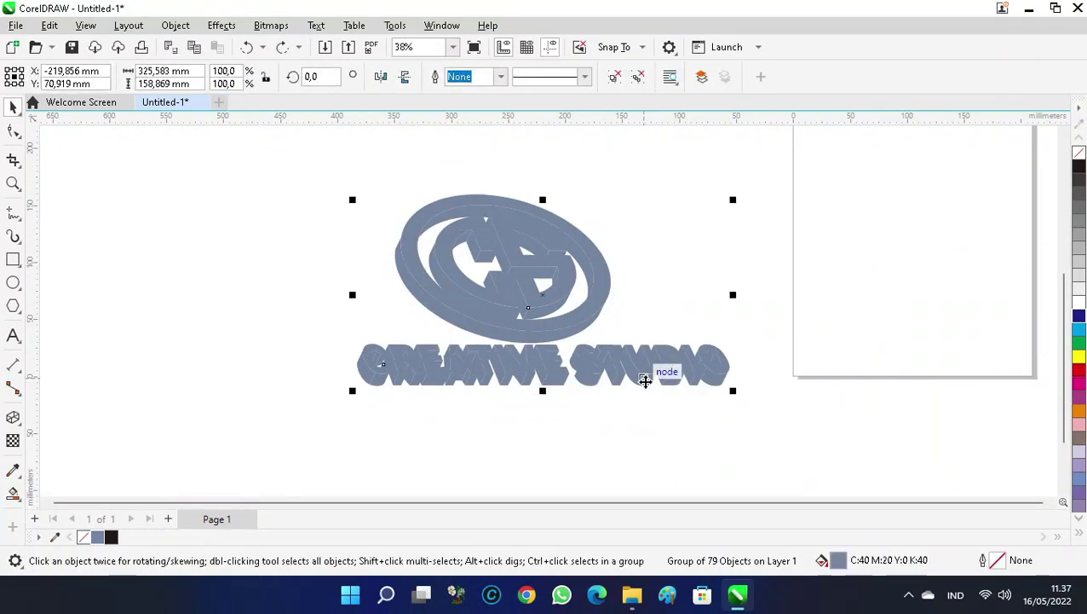
click(638, 77)
click(705, 196)
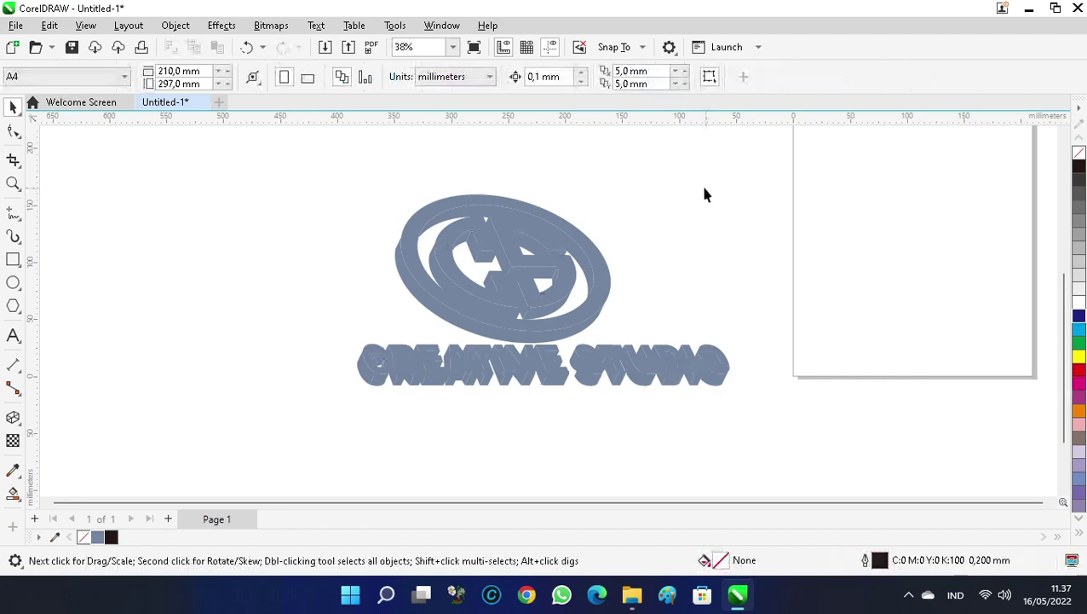
Step: Select all the side pieces of the circular CS emblem and weld them into one curve
scroll(562, 247, up, 1)
drag(608, 395, 678, 406)
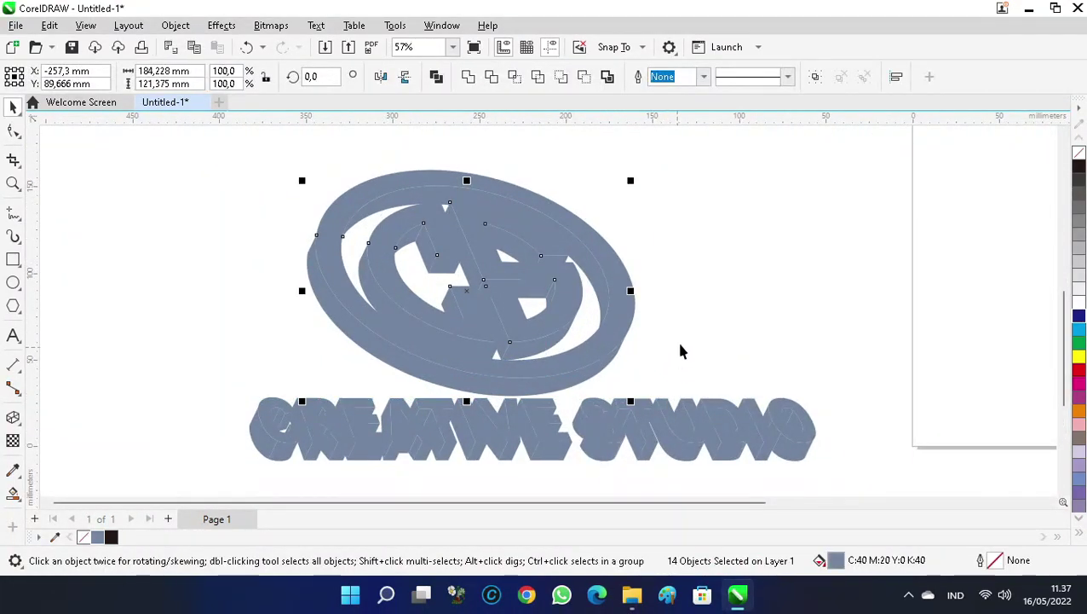
drag(497, 292, 783, 251)
key(ctrl+z)
click(470, 76)
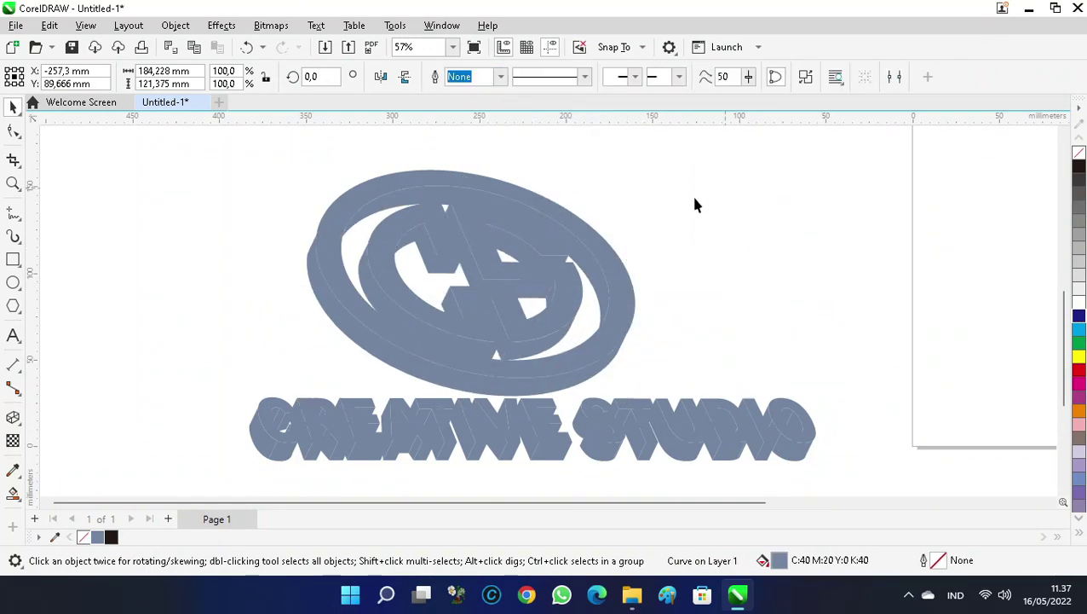
click(709, 194)
Step: Select all the side pieces of the CREATIVE STUDIO lettering and weld them into one curve
scroll(588, 250, down, 2)
scroll(603, 385, up, 2)
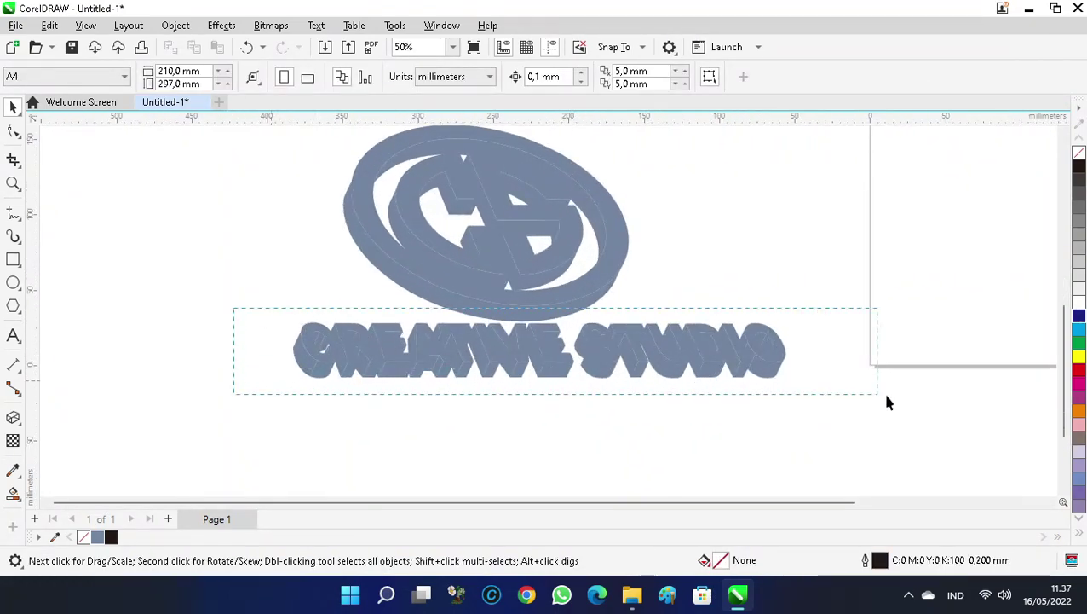
drag(877, 401, 937, 417)
click(468, 77)
click(621, 290)
Step: Ungroup the front face group so the emblem face and the lettering face are separate objects
drag(595, 332, 898, 255)
key(ctrl+z)
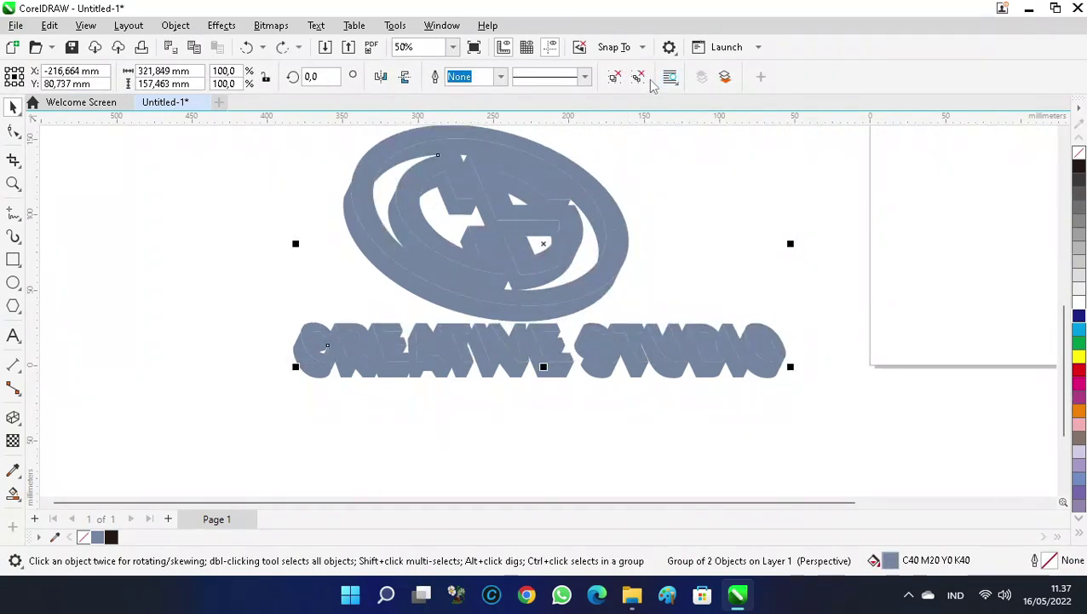
click(692, 196)
scroll(535, 250, down, 2)
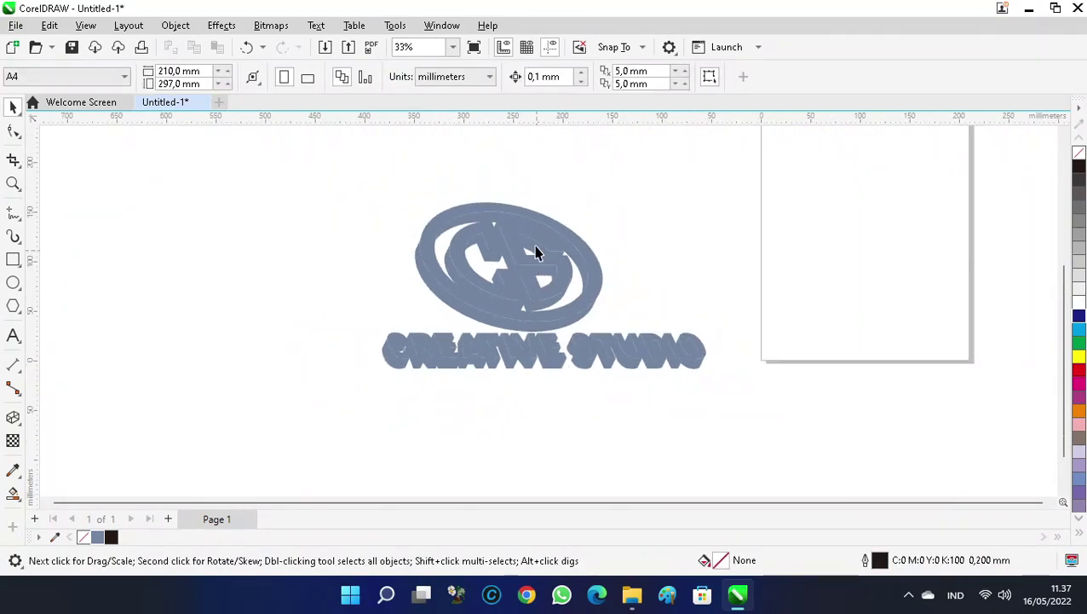
Step: Apply an interactive linear fountain fill diagonally across the emblem's front face, from its upper left to its lower right
scroll(490, 261, up, 3)
click(621, 266)
scroll(599, 239, down, 2)
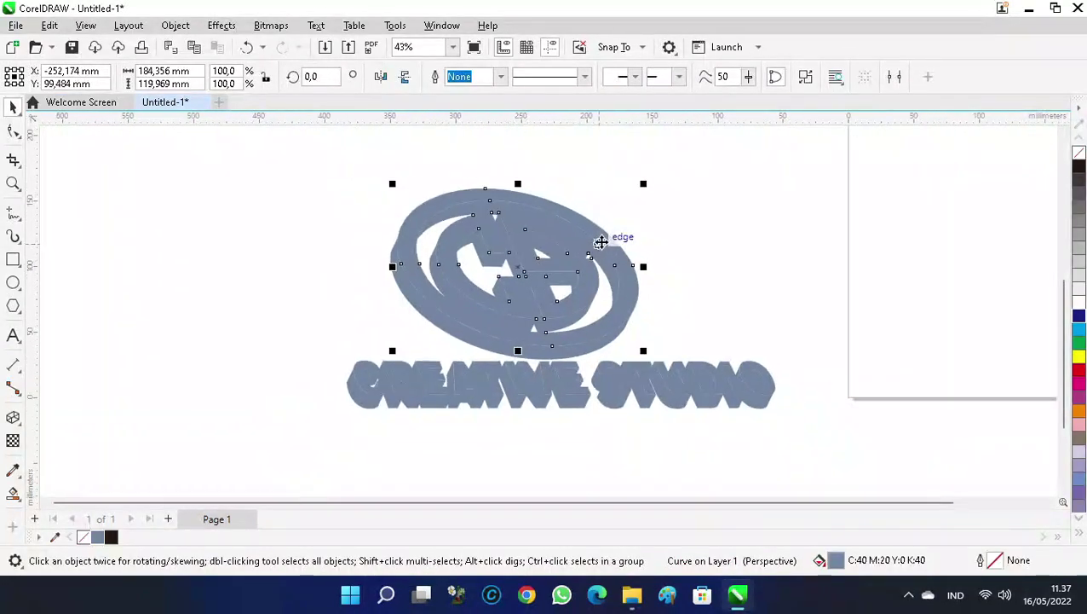
click(22, 502)
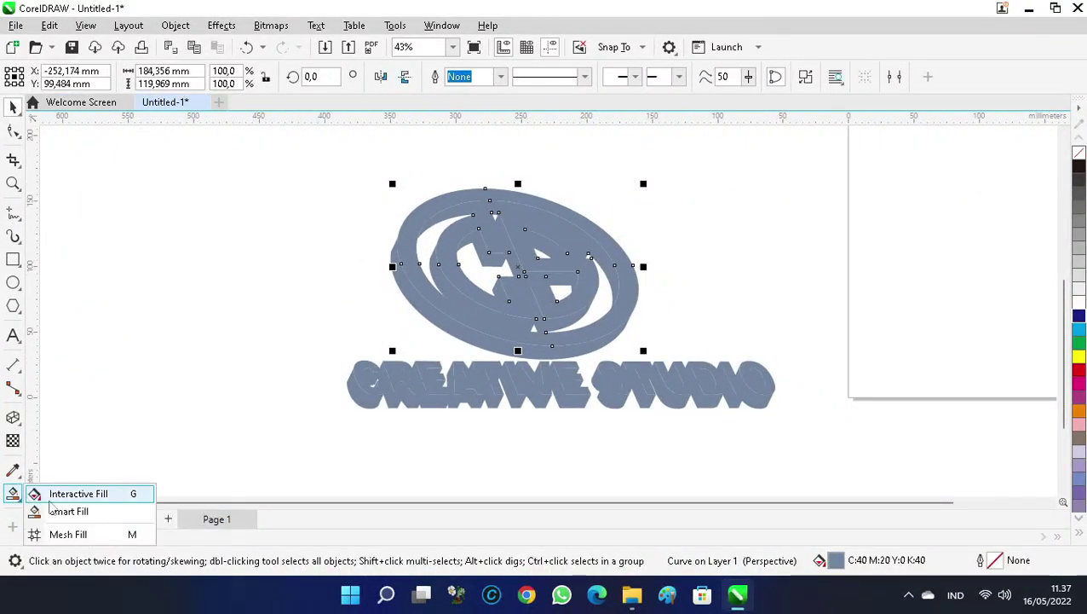
click(102, 494)
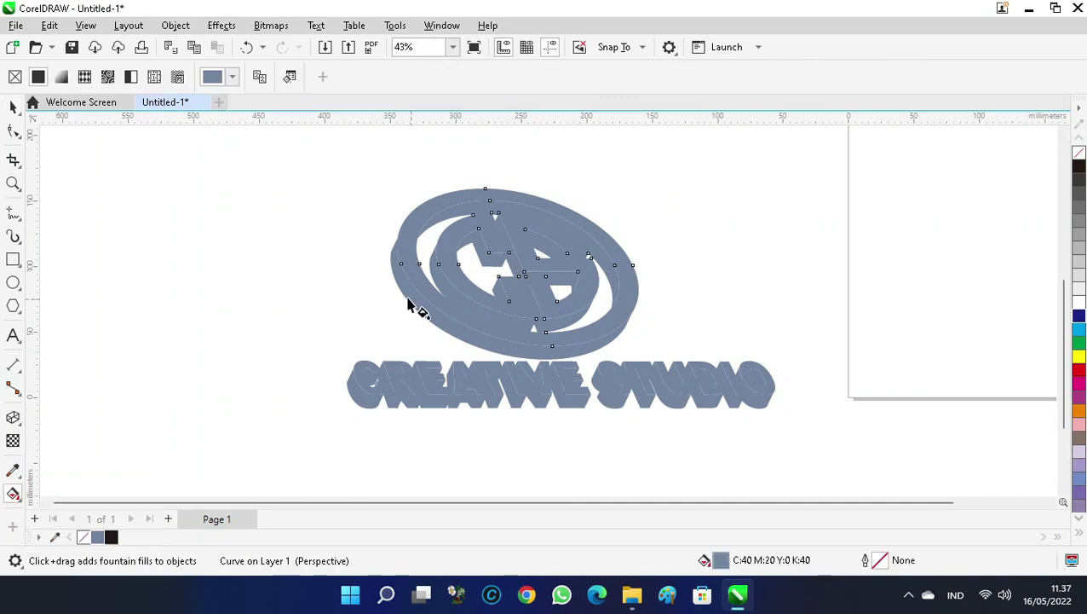
scroll(423, 289, up, 1)
drag(374, 174, 708, 385)
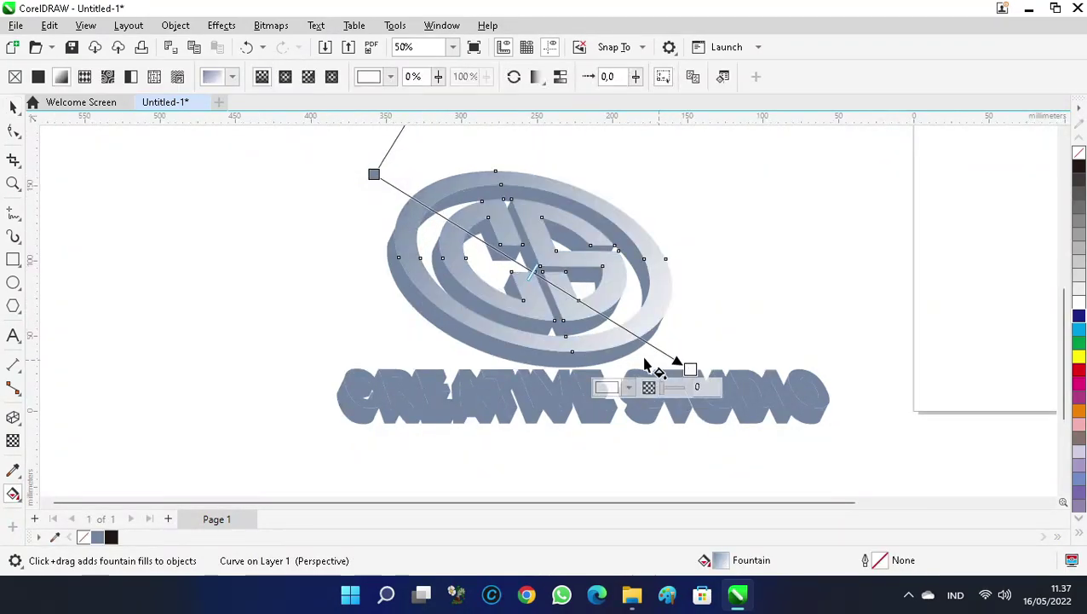
Step: Set the emblem face's fountain fill to run from dark blue at the start to cyan at the end
click(373, 174)
click(1079, 316)
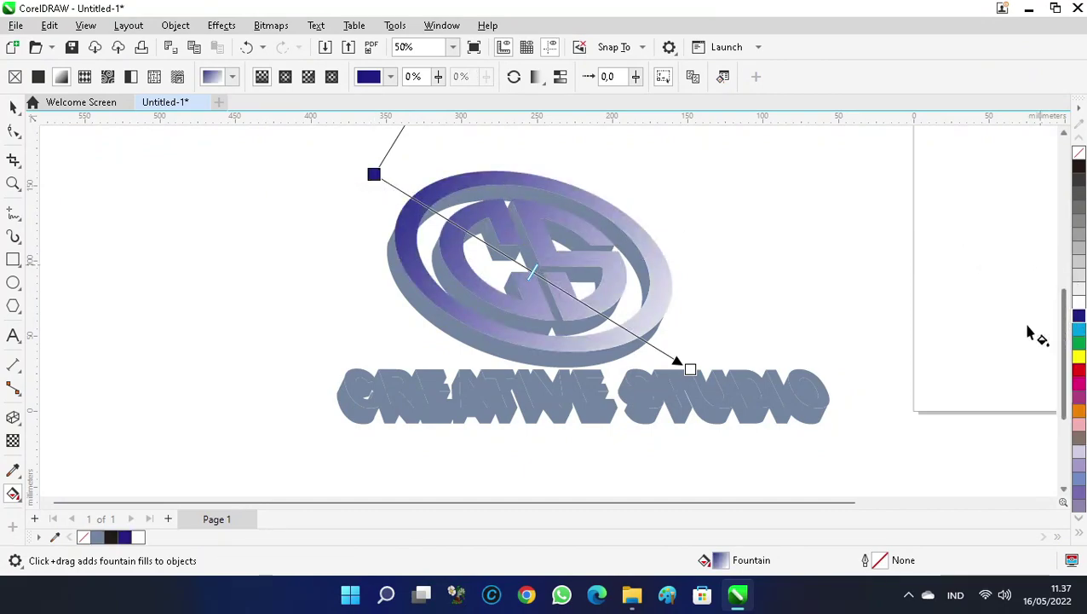
click(691, 367)
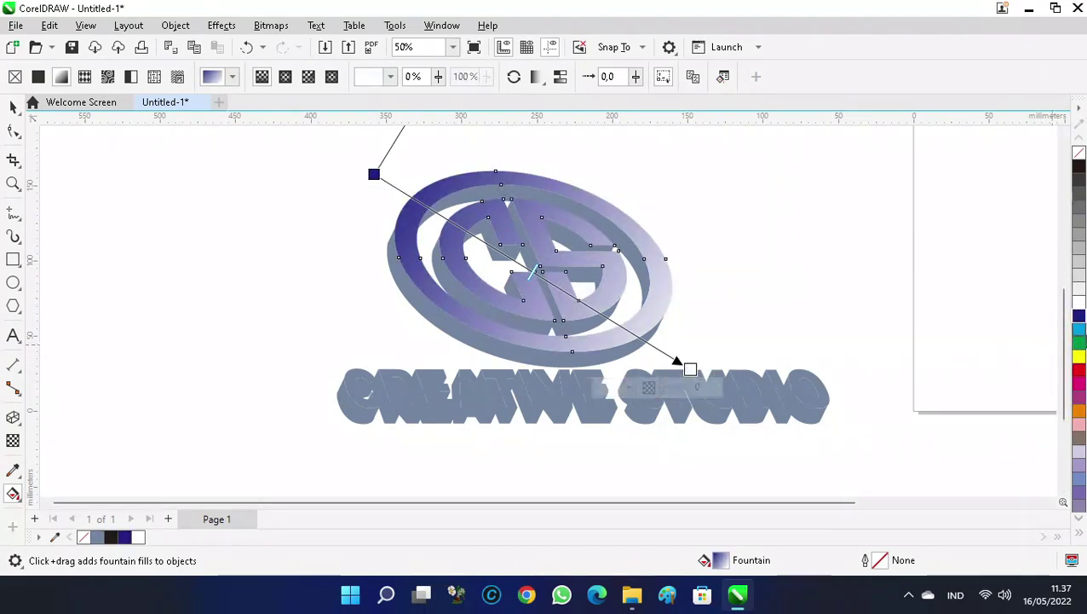
click(1079, 329)
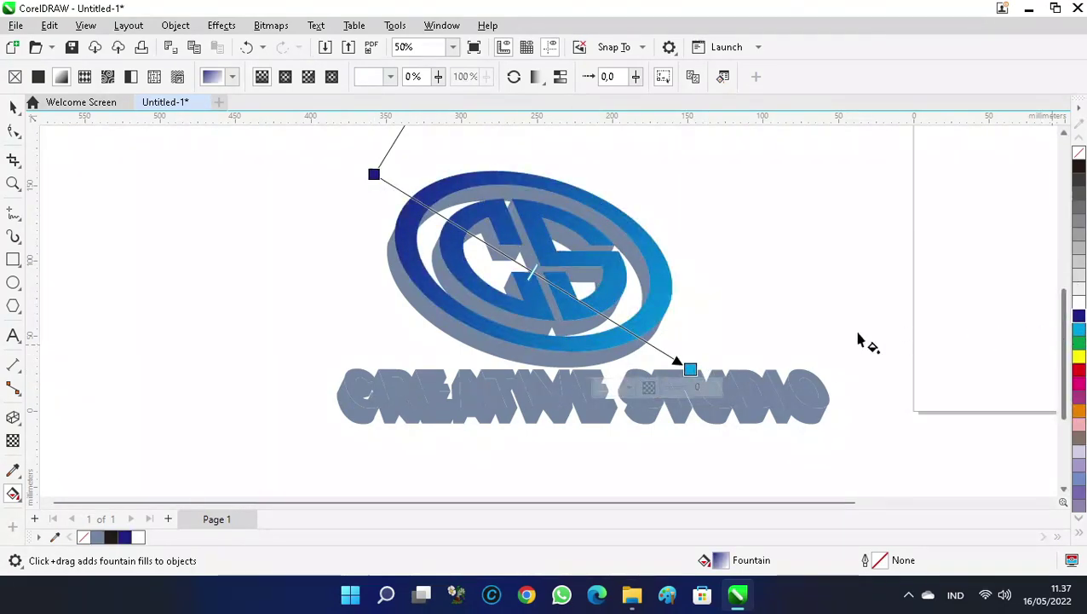
Step: Add a white color node at the 48% position of the emblem face's fountain fill
double_click(528, 268)
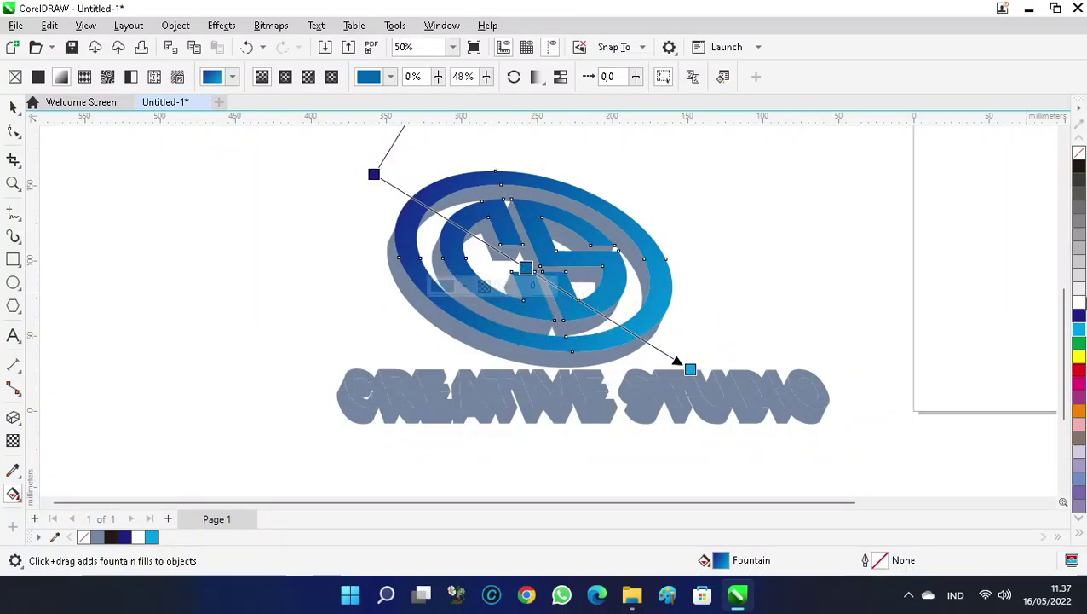
click(1078, 298)
click(771, 278)
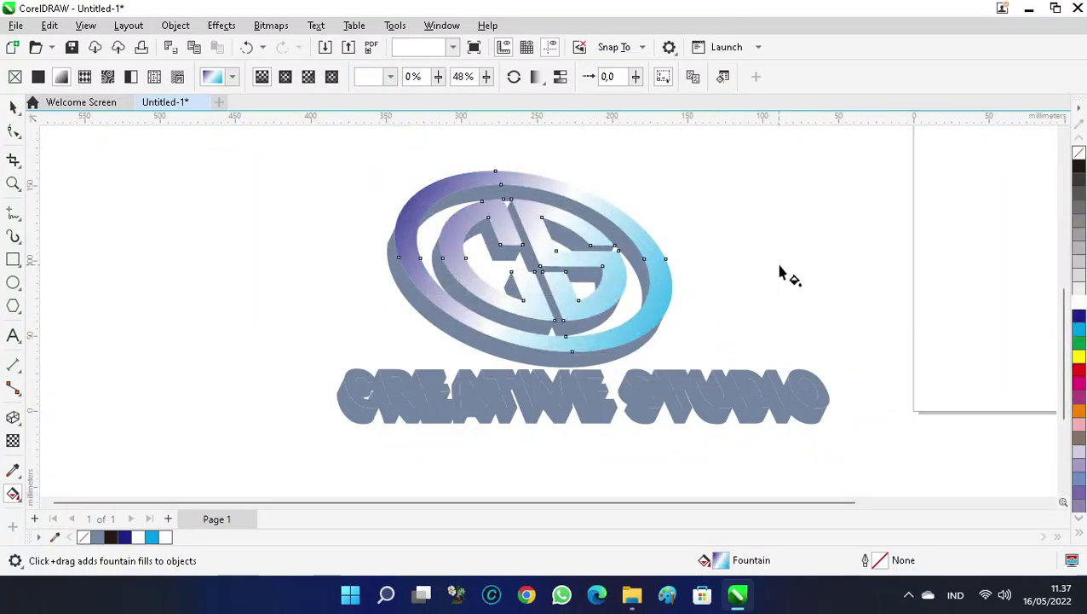
key(space)
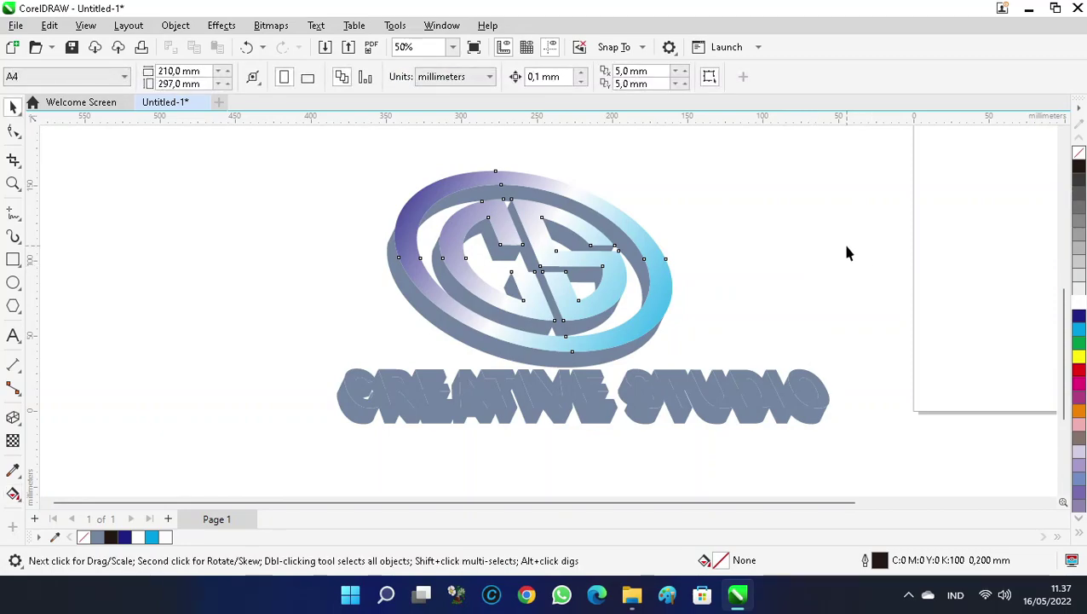
Step: Copy the emblem face's blue-white-cyan fountain fill onto the front face of the CREATIVE STUDIO lettering
click(411, 242)
click(347, 385)
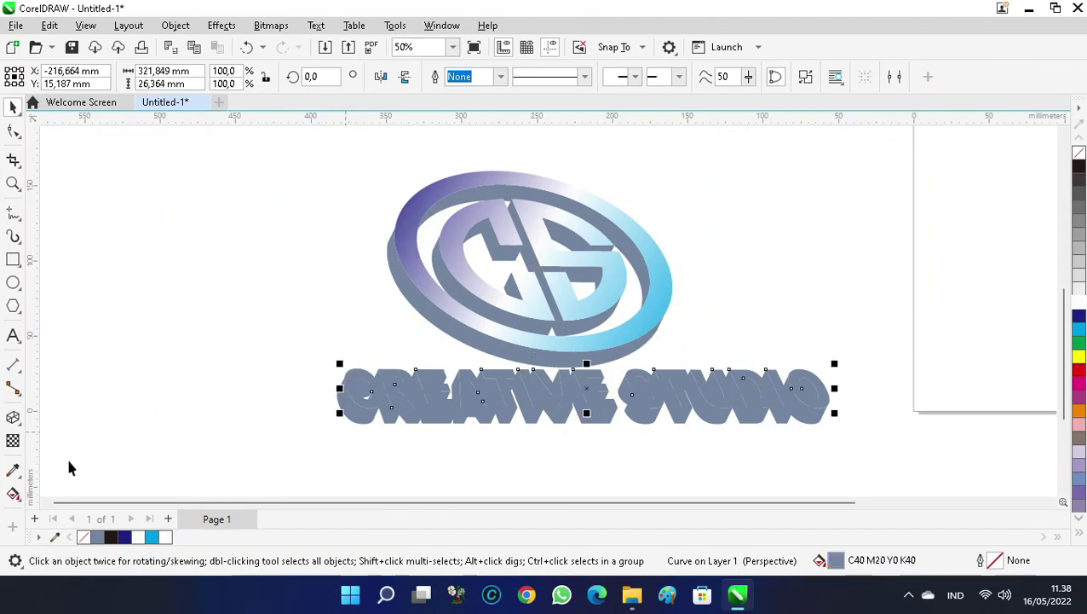
click(13, 495)
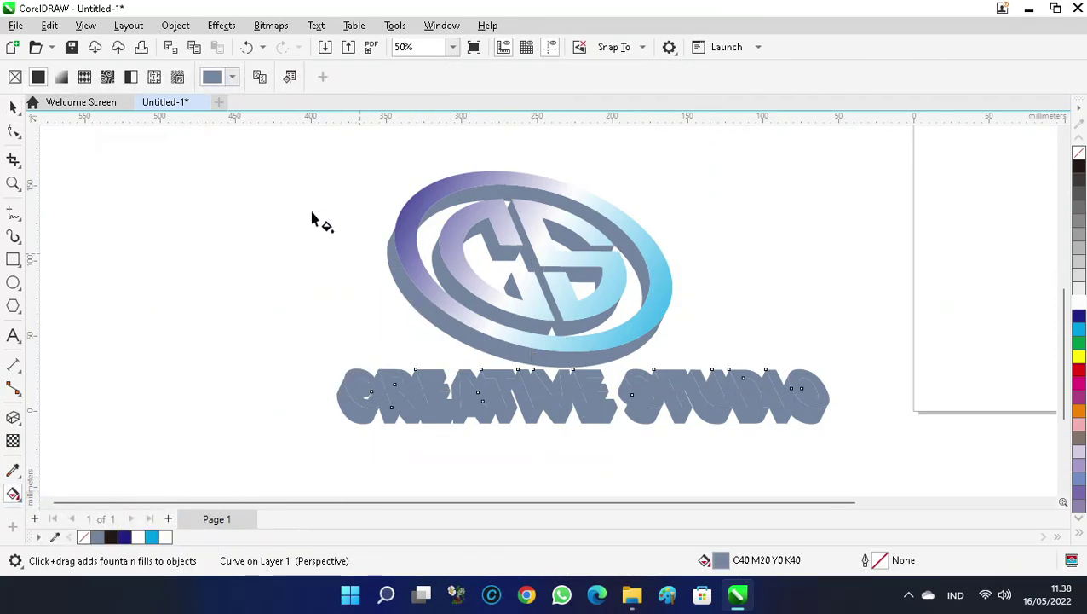
click(492, 180)
click(256, 267)
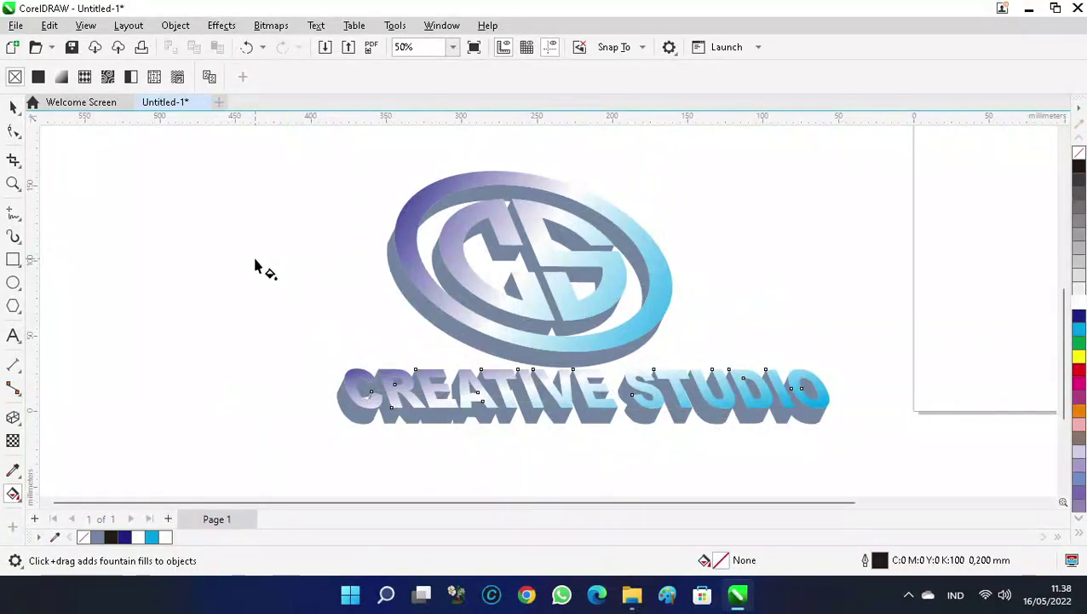
key(space)
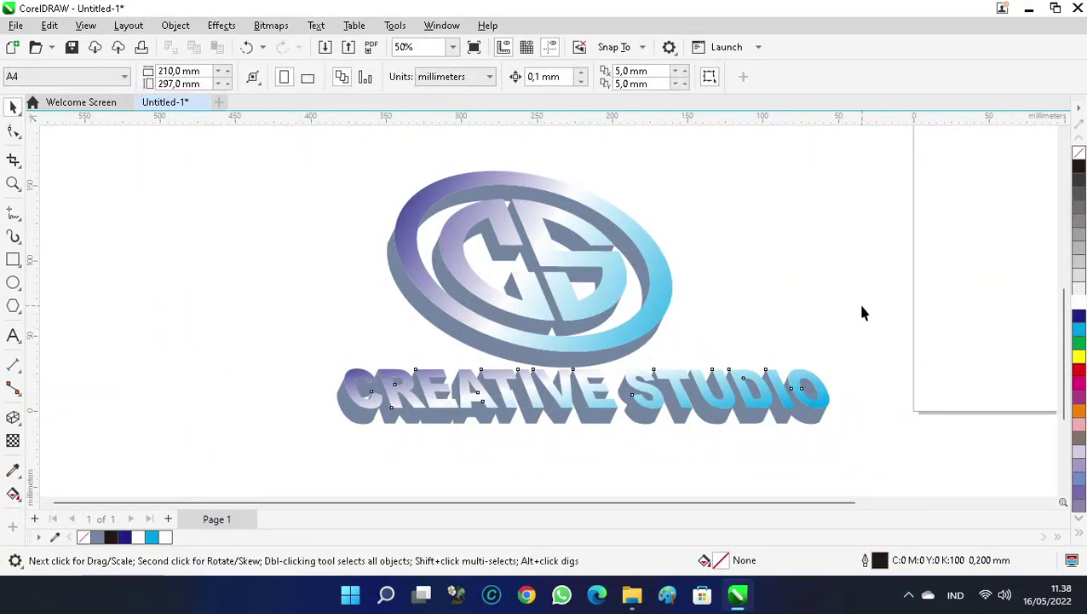
Step: Copy the front face's fountain fill onto the welded sides of the emblem
click(486, 355)
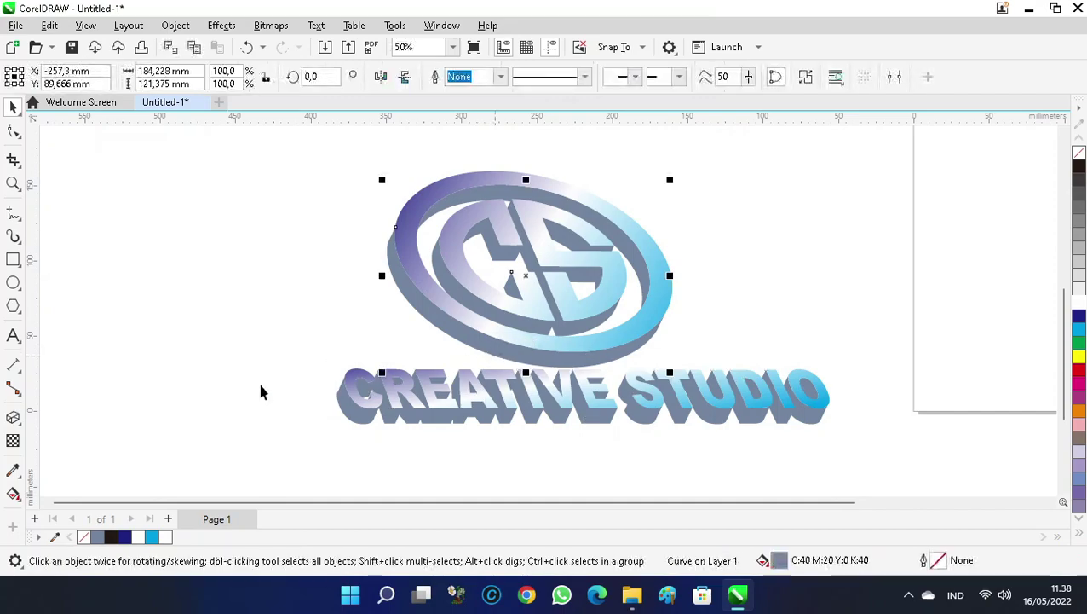
click(13, 493)
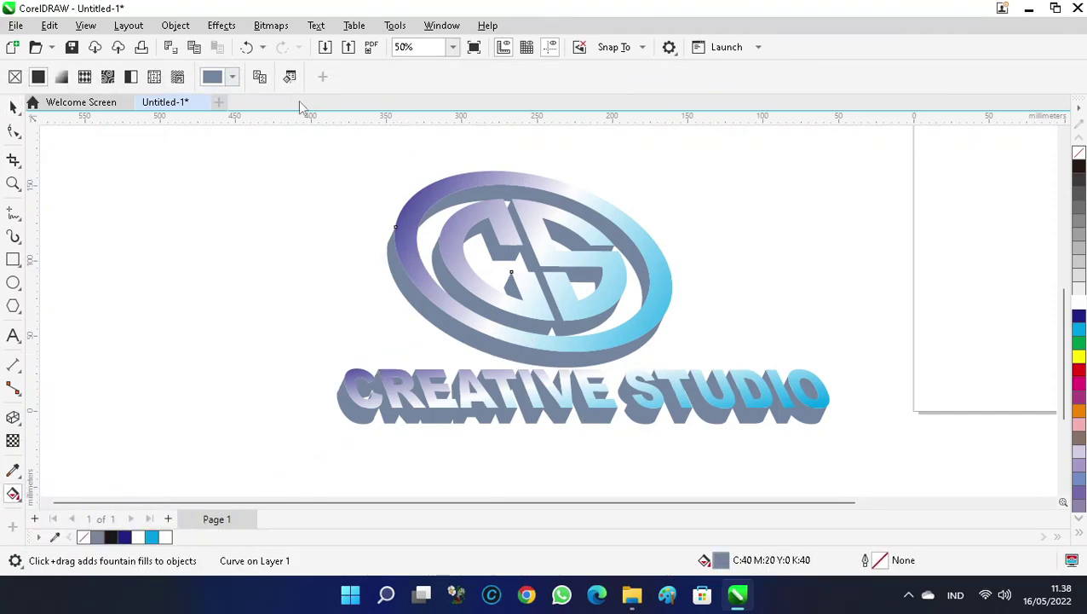
click(463, 186)
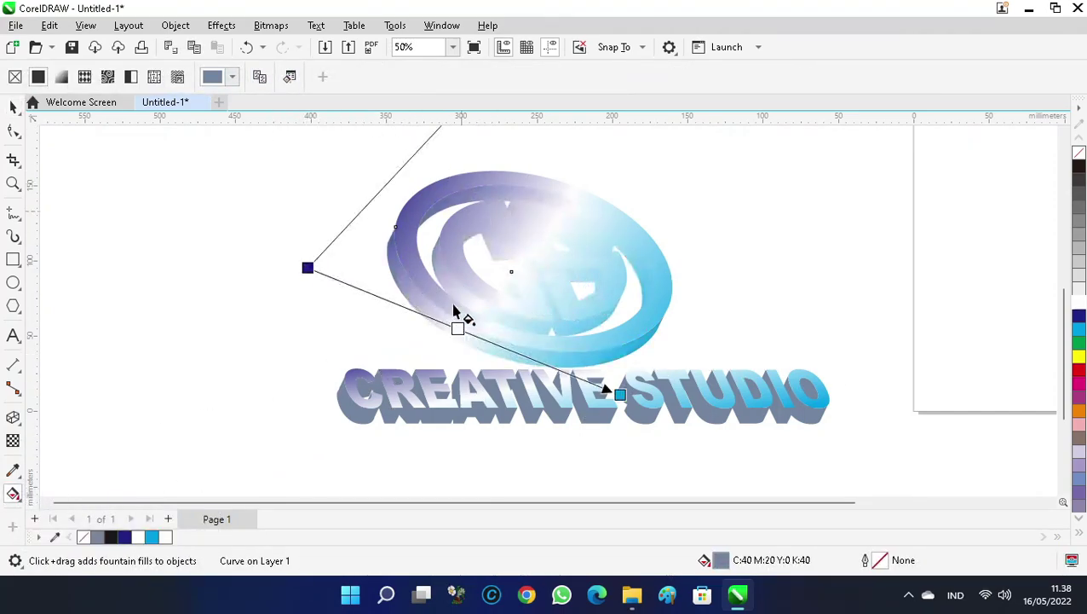
Step: Darken the start color of the emblem sides' fountain fill to a near-black navy
click(306, 267)
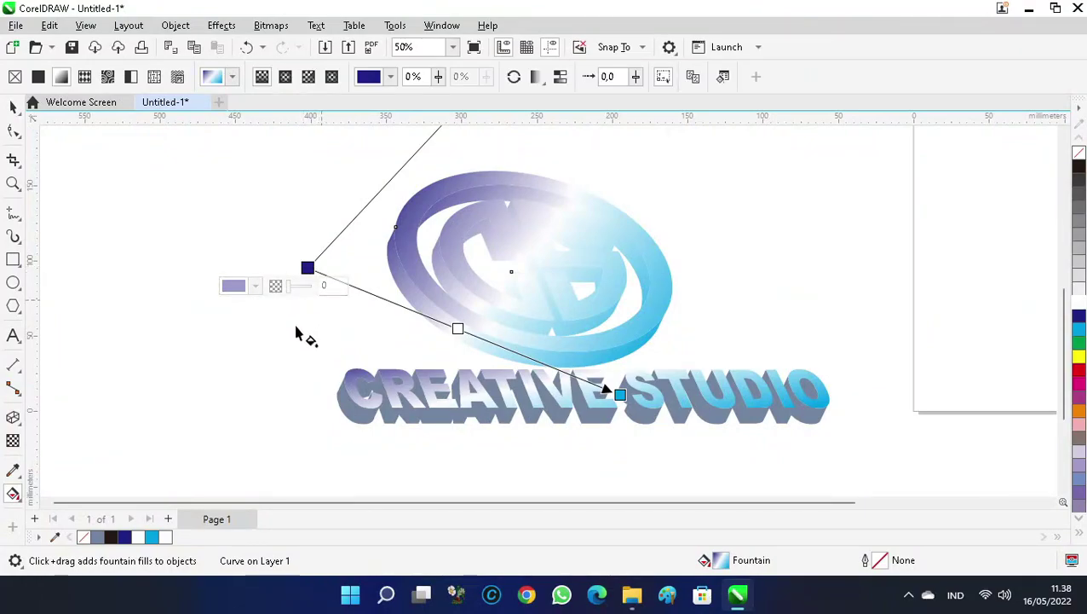
click(255, 286)
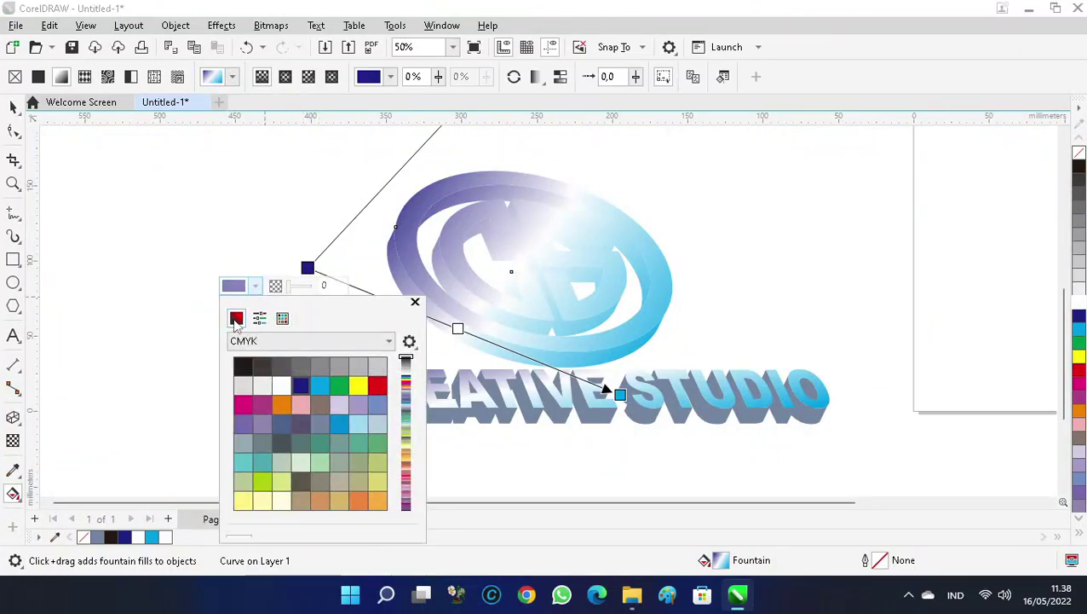
click(236, 318)
drag(302, 417, 300, 439)
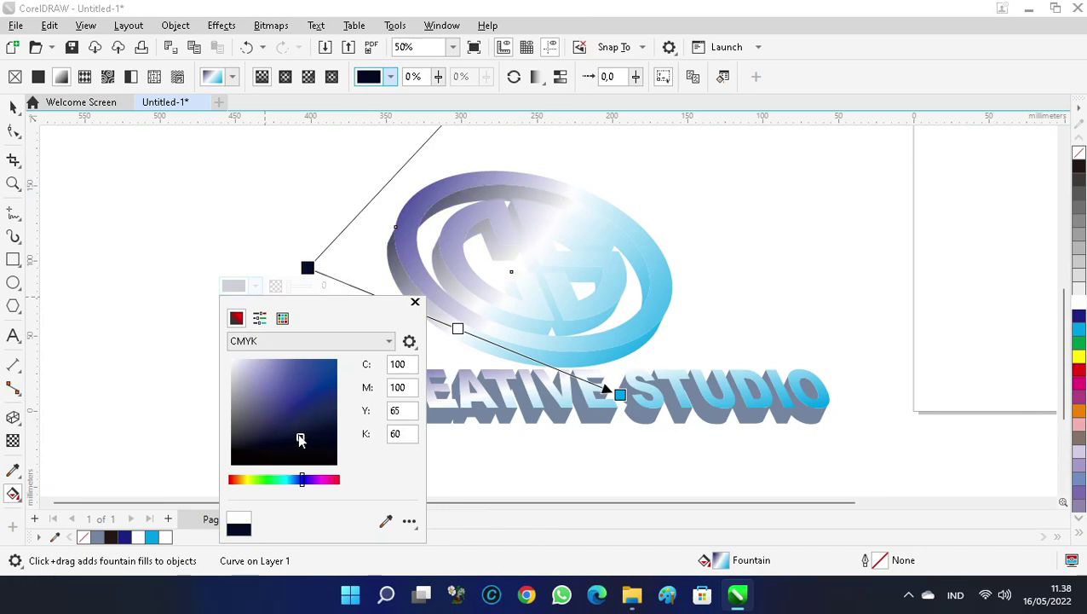
drag(298, 448, 298, 454)
Step: Change the middle color of the emblem sides' fountain fill to grey, C35 M27 Y26 K0
click(458, 329)
click(457, 328)
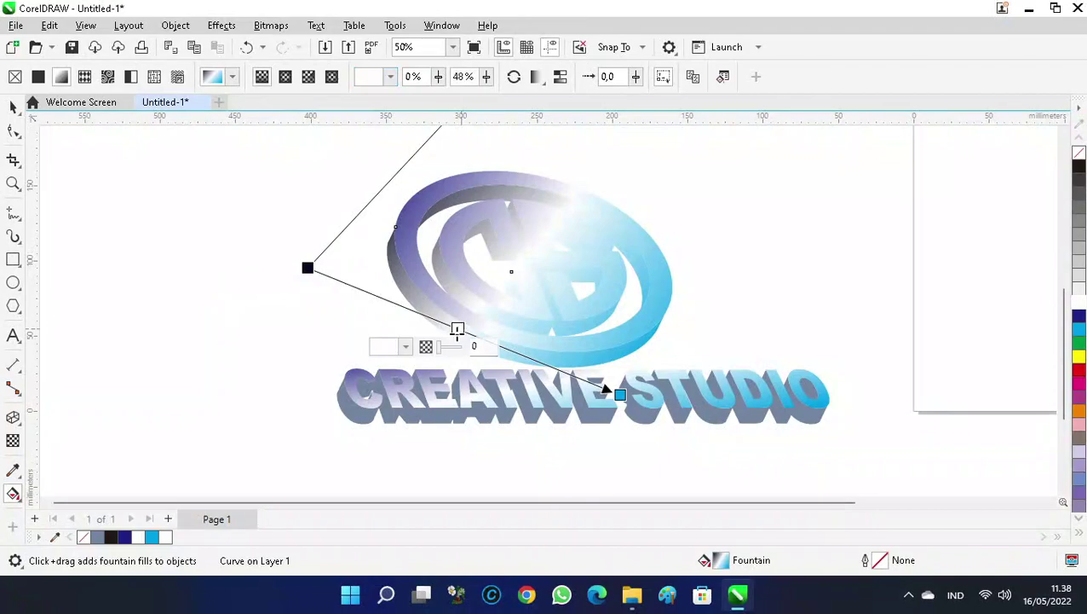
click(405, 346)
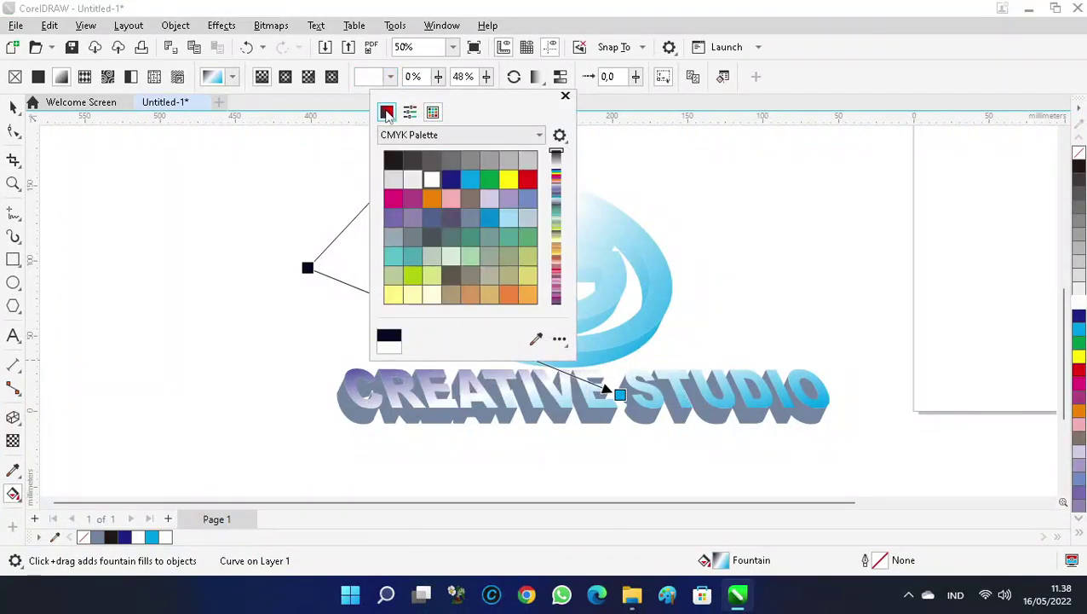
click(387, 113)
drag(454, 100, 227, 127)
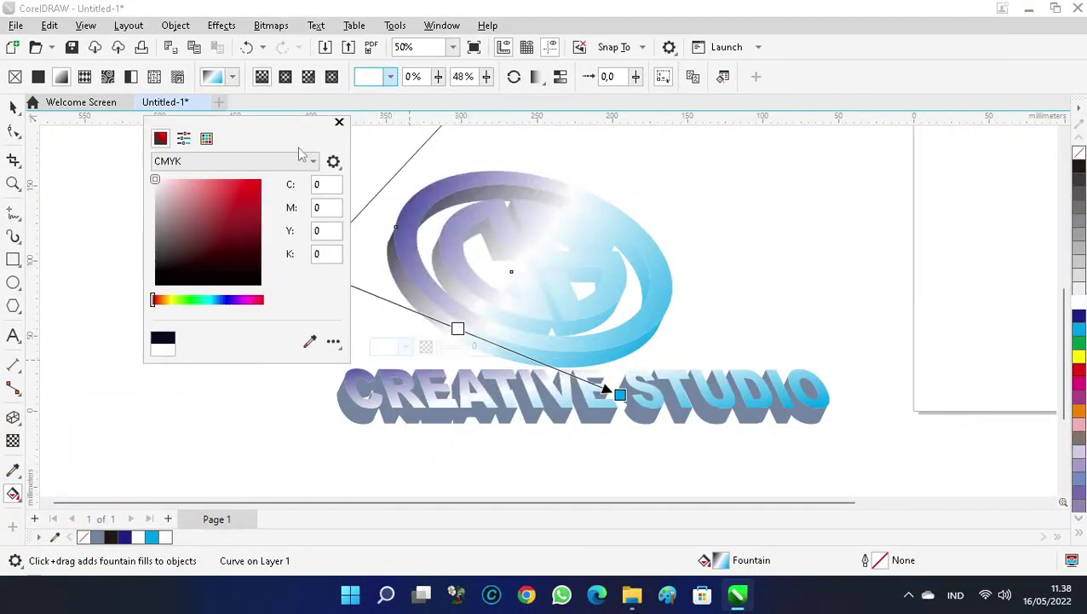
drag(154, 203, 155, 210)
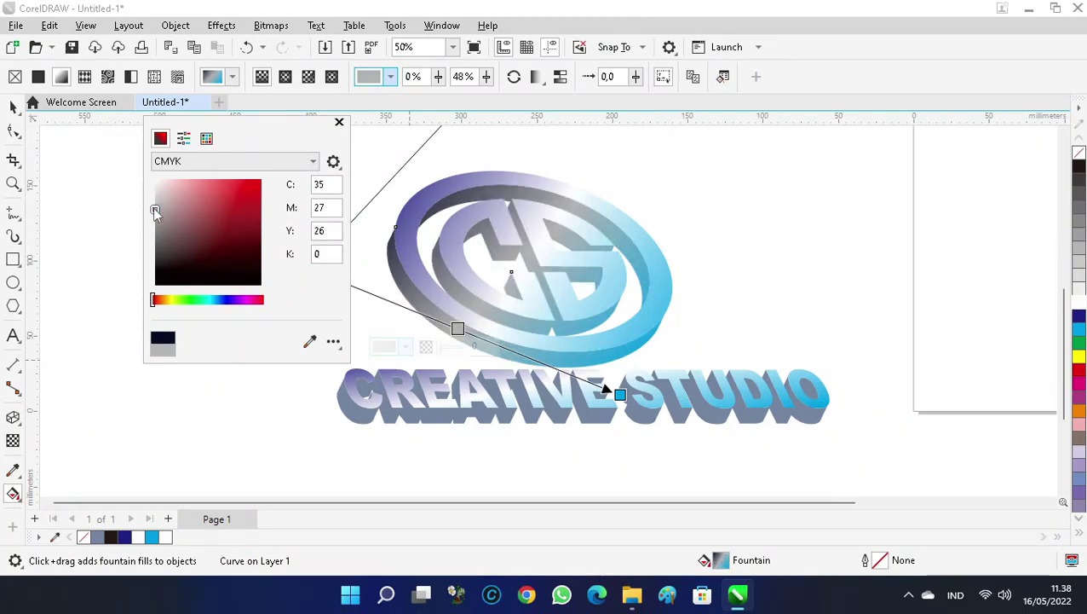
Step: Lighten the middle color of the emblem sides' fountain fill to C27 M21 Y20 K0 and darken its end color to C100 M85 Y60 K34
drag(154, 209, 154, 203)
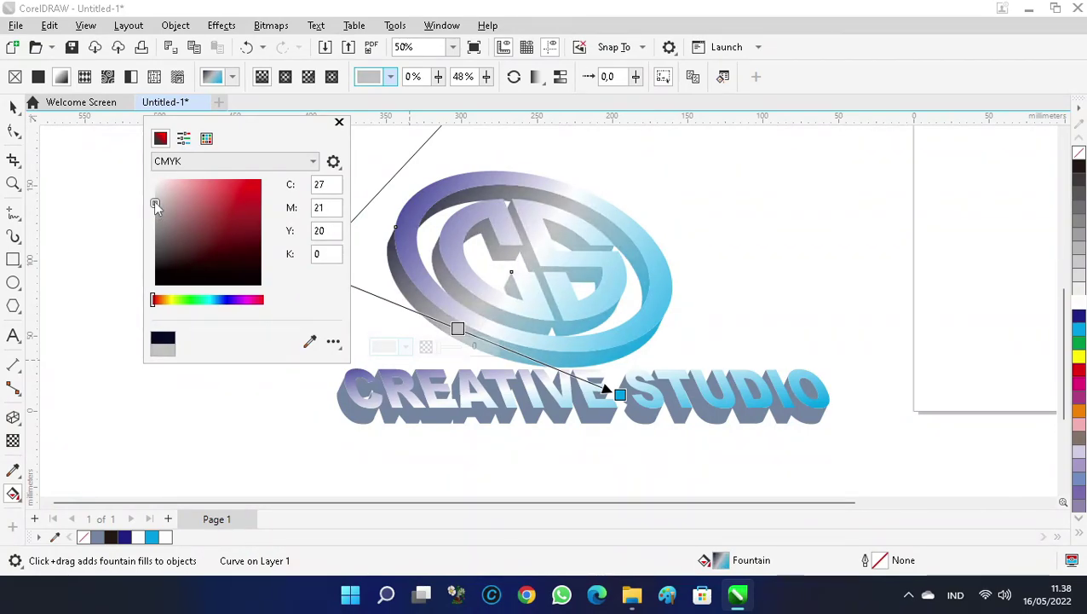
click(619, 394)
click(570, 414)
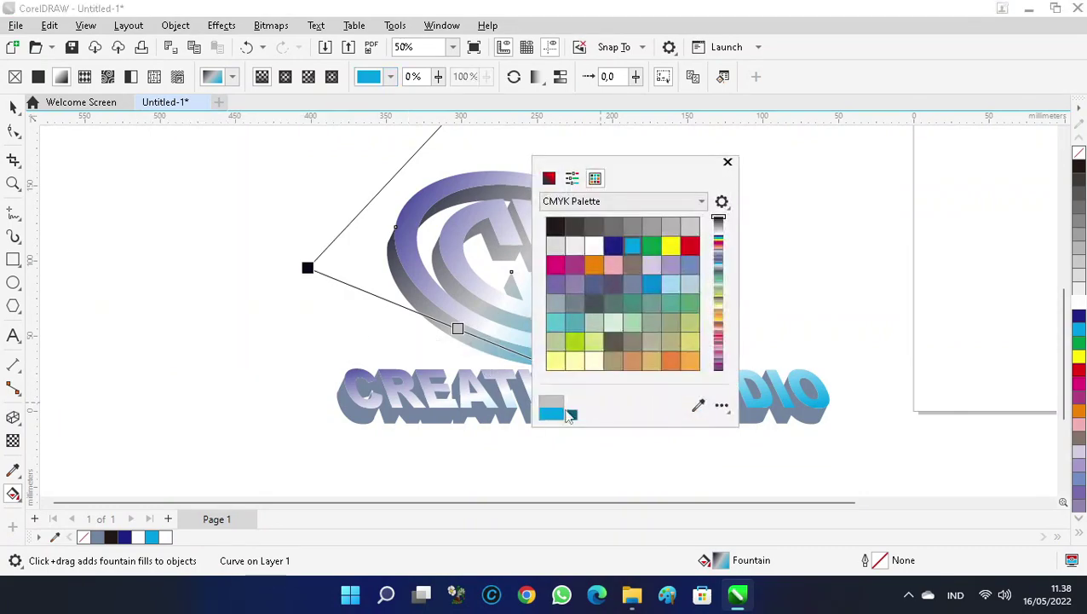
drag(588, 172, 789, 125)
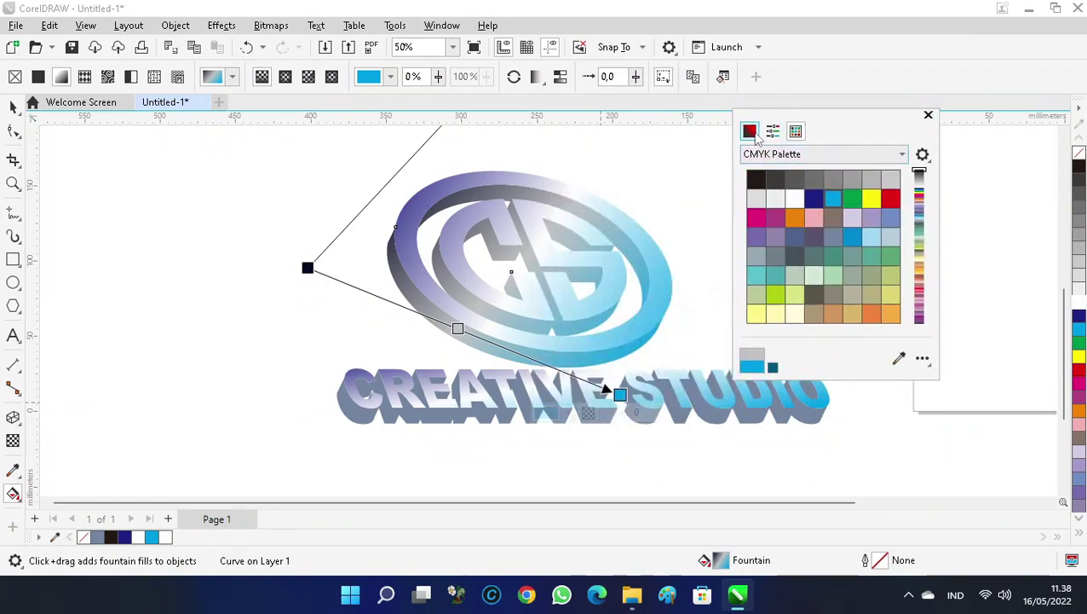
click(750, 132)
drag(851, 184, 851, 232)
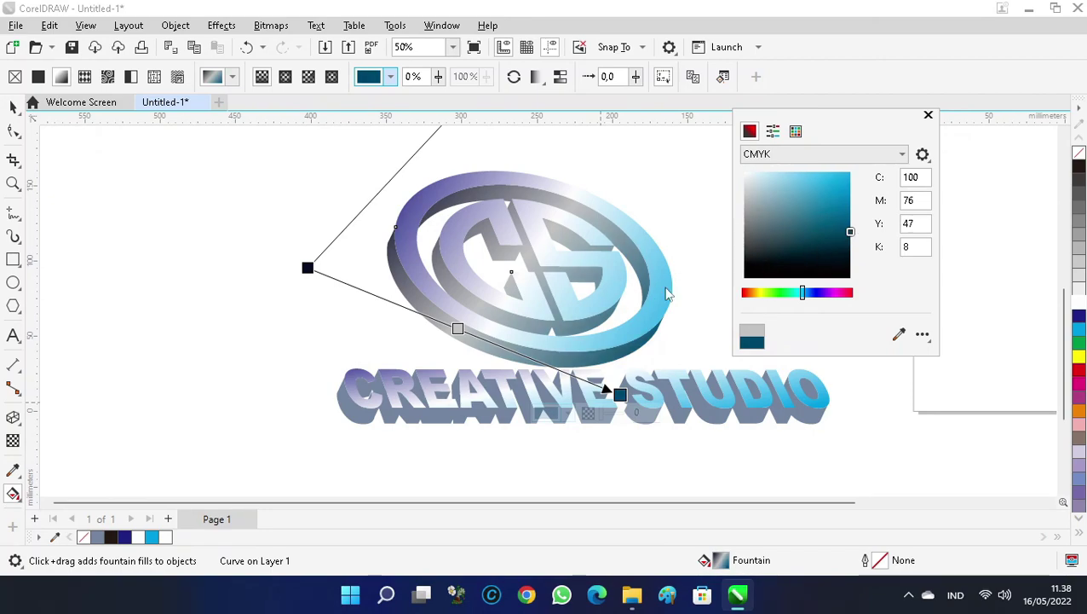
drag(851, 237, 850, 245)
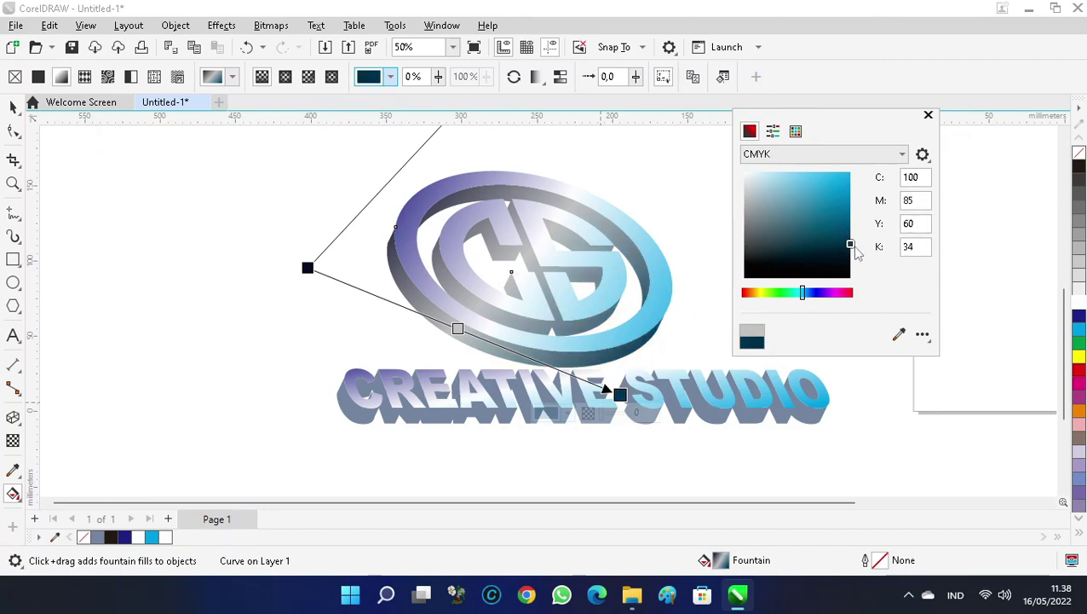
click(928, 114)
key(Escape)
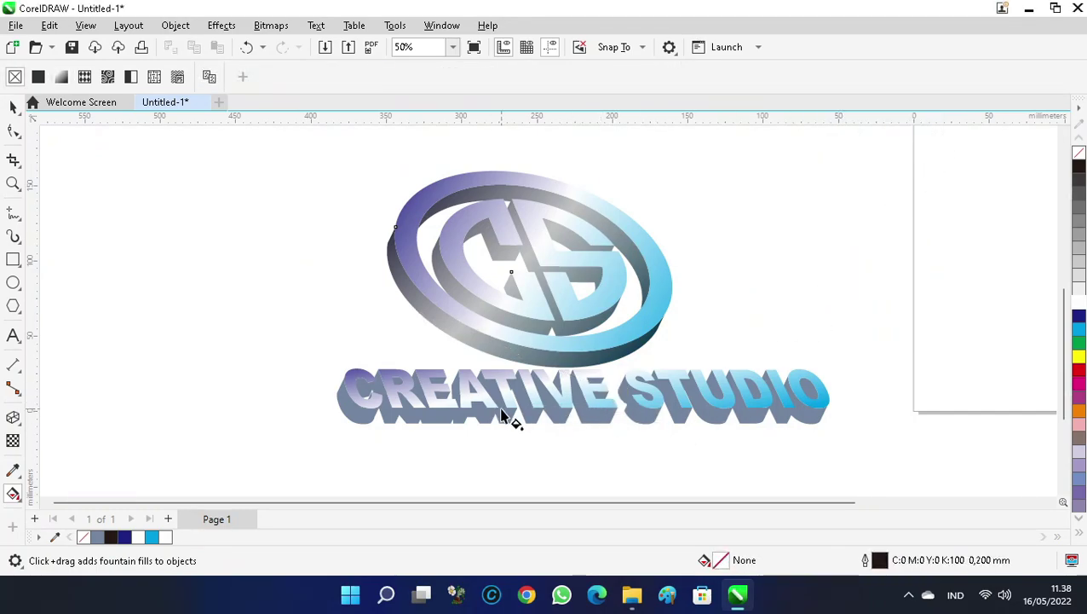
Step: Copy the emblem sides' dark fountain fill onto the extruded sides of the CREATIVE STUDIO lettering
key(space)
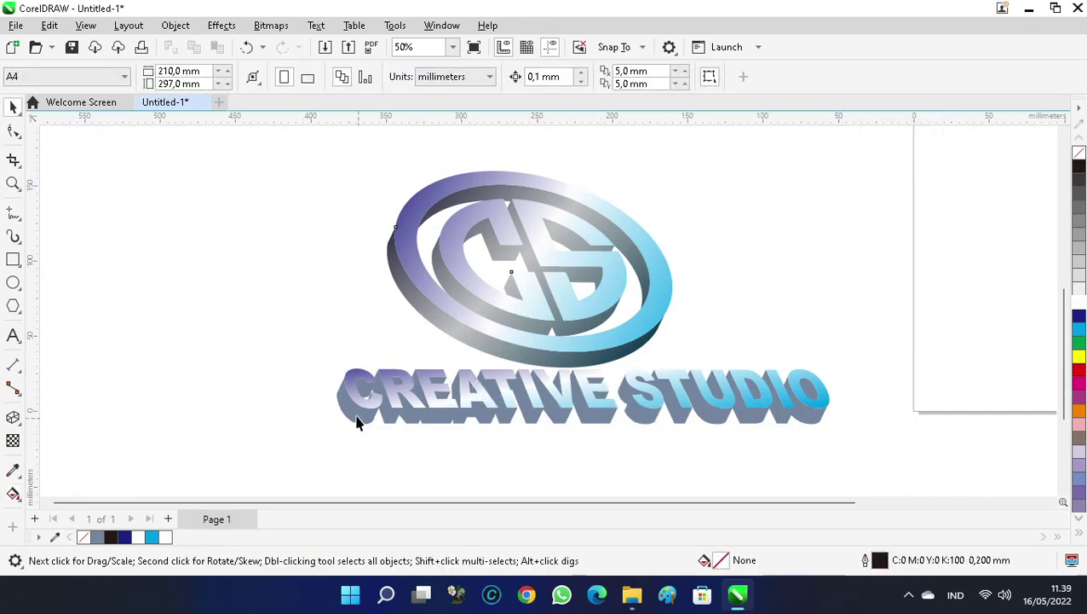
click(352, 417)
click(13, 494)
drag(194, 393, 741, 296)
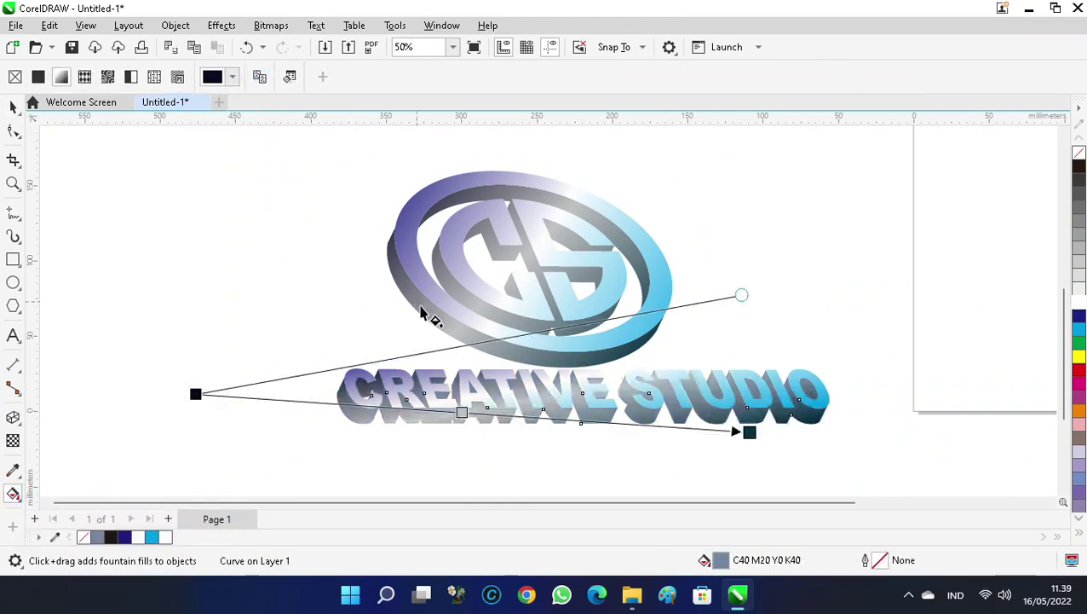
click(286, 328)
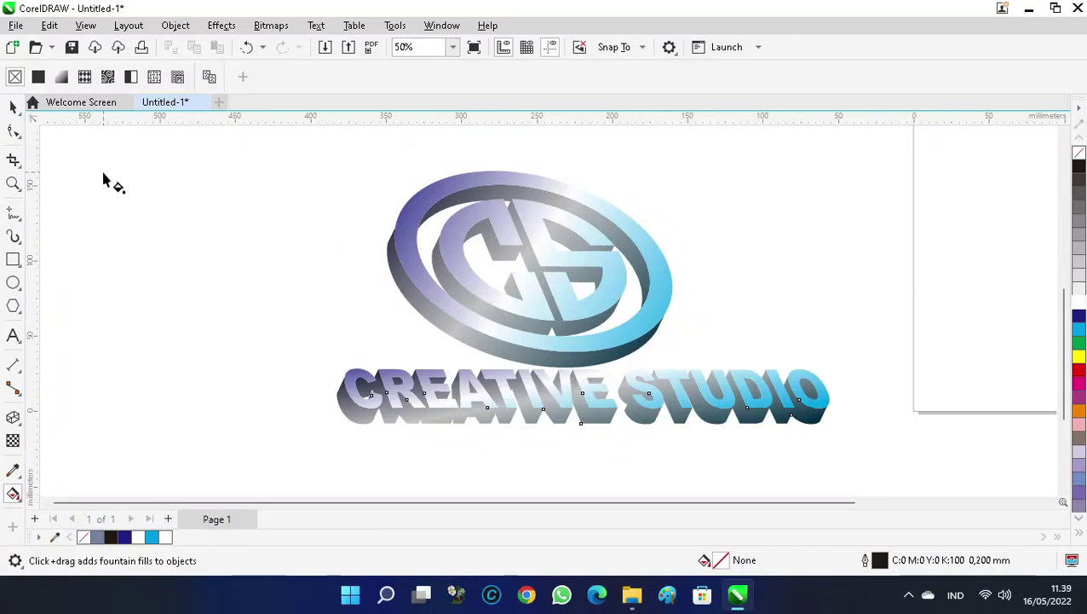
Step: Smart Fill all the open gaps inside the emblem's ring and CS monogram with grey-blue C40 M20 Y0 K40 and a 0.2 mm outline
key(space)
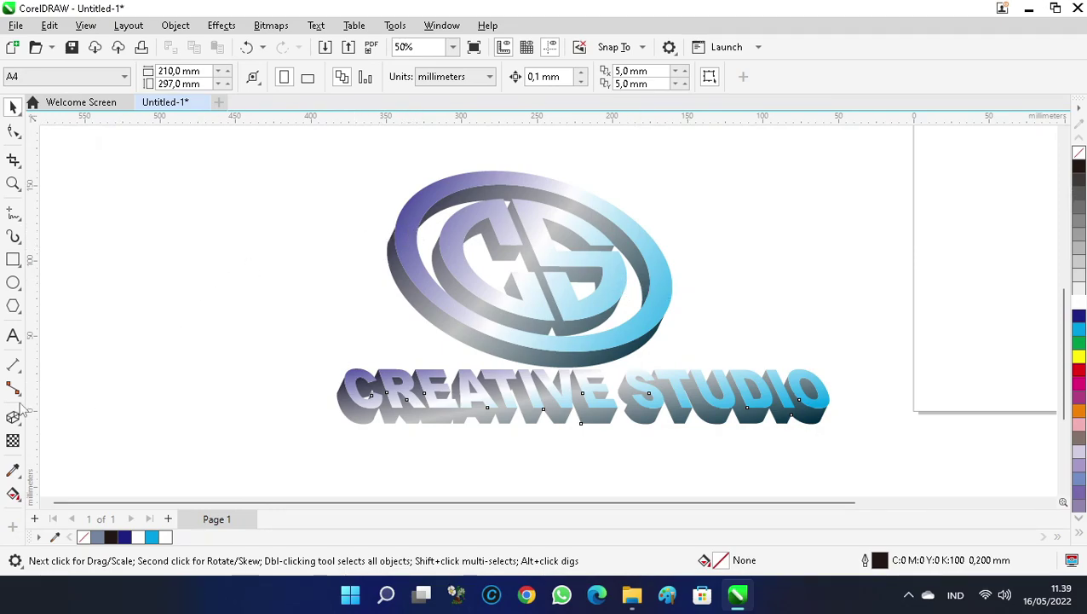
click(19, 498)
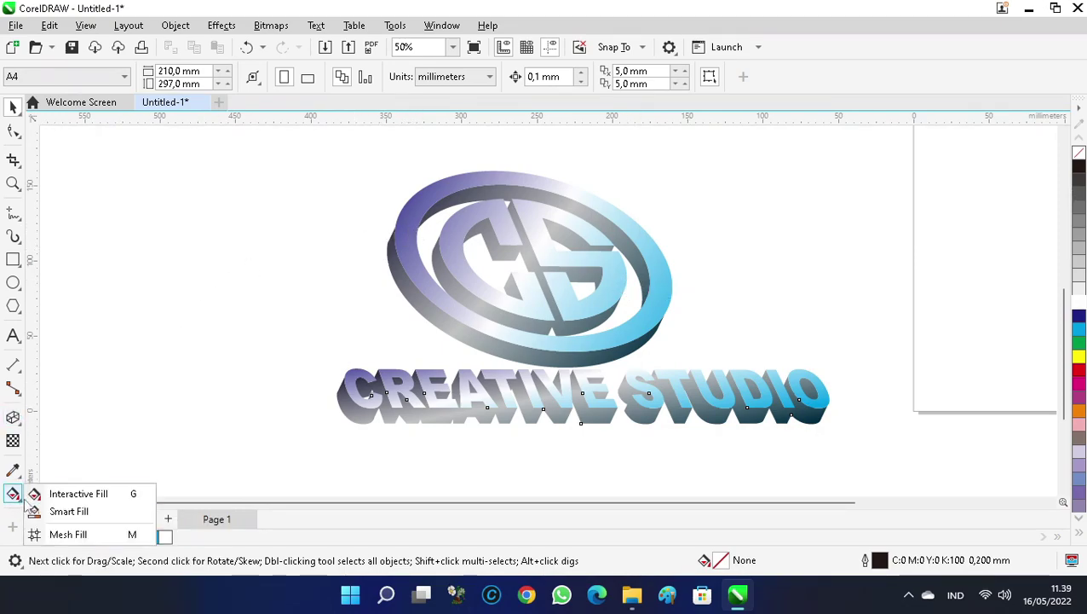
click(68, 511)
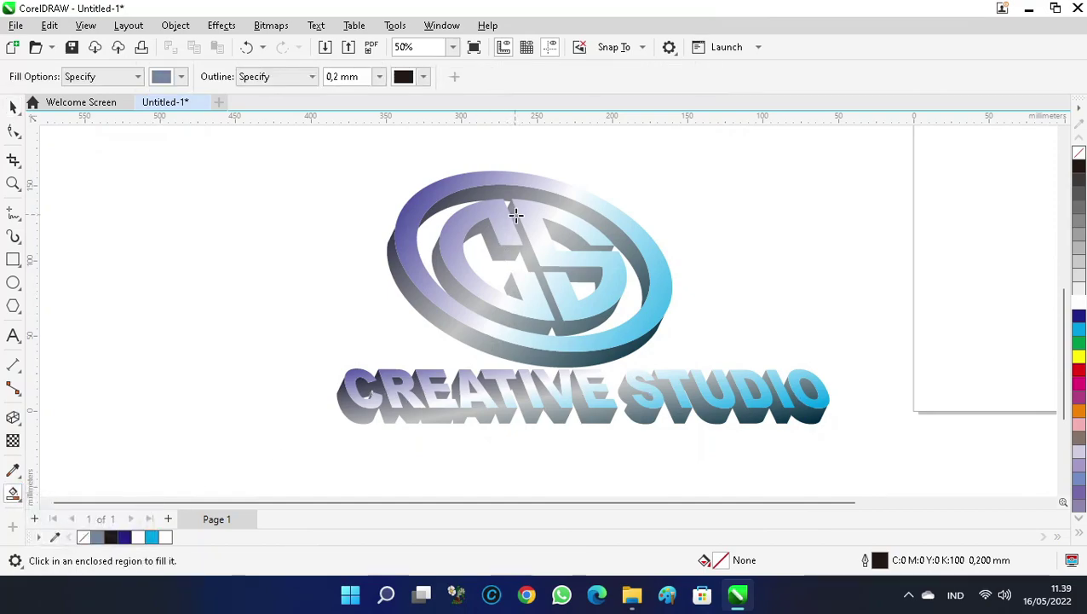
scroll(519, 224, up, 2)
click(367, 236)
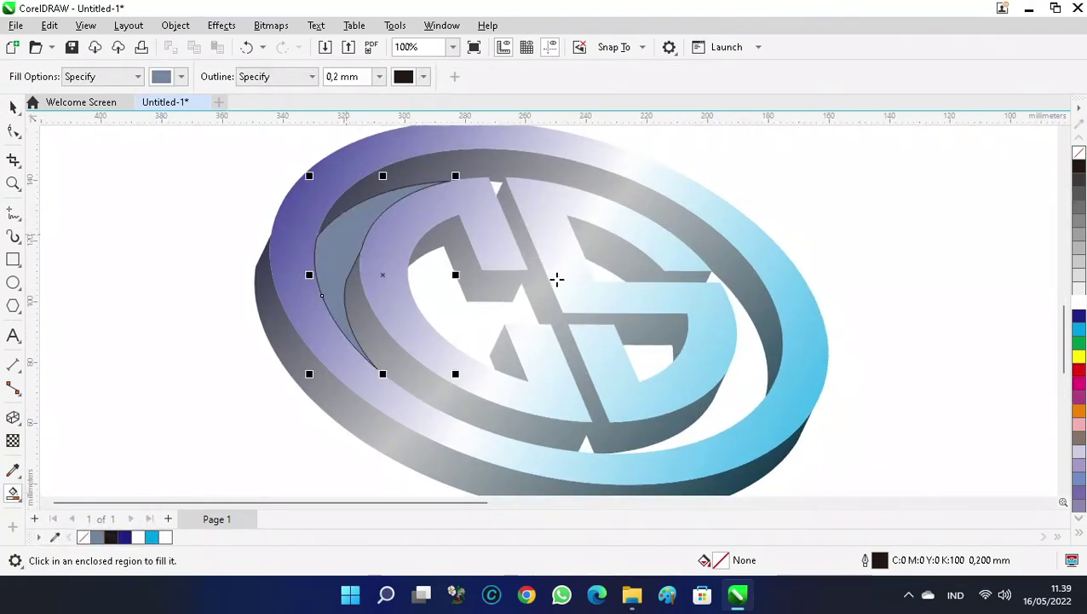
click(466, 312)
click(497, 185)
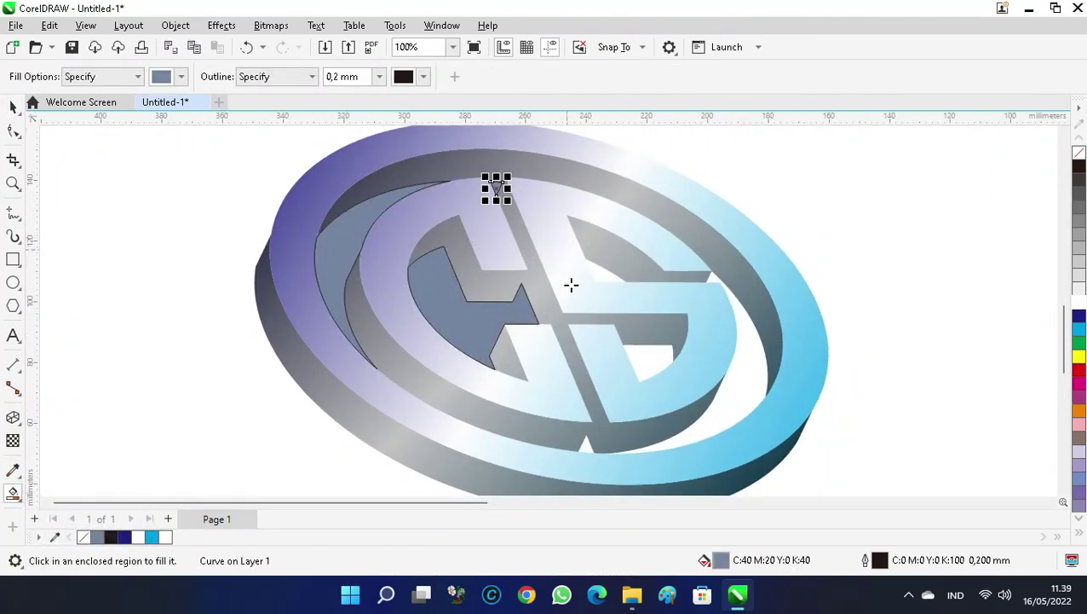
click(644, 353)
click(604, 271)
click(747, 332)
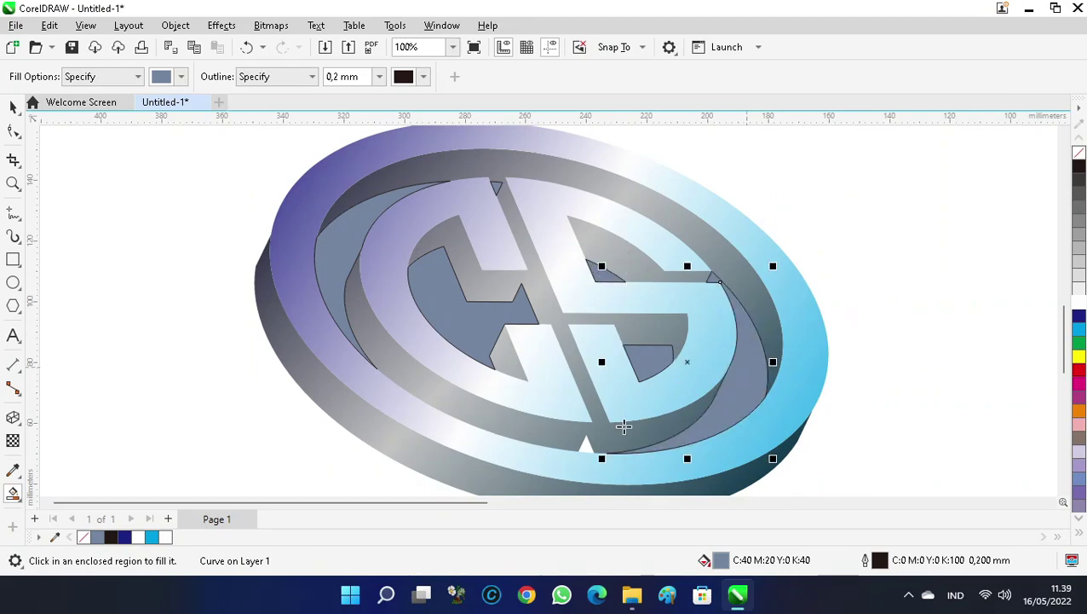
click(588, 444)
scroll(495, 274, down, 1)
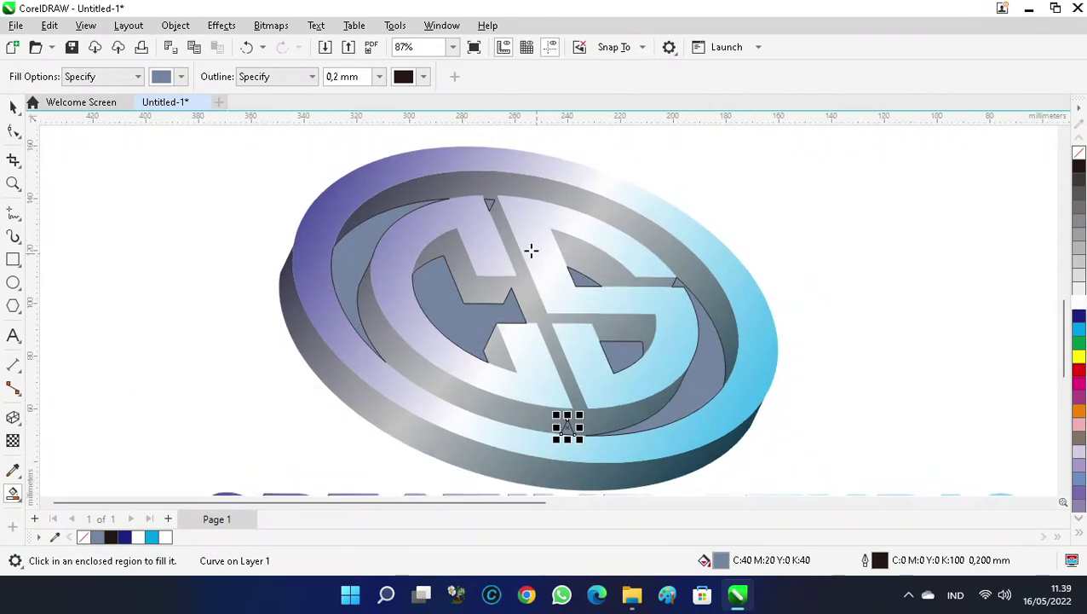
Step: Select all the grey-blue gap shapes inside the emblem and weld them into one curve
scroll(332, 162, up, 2)
click(13, 107)
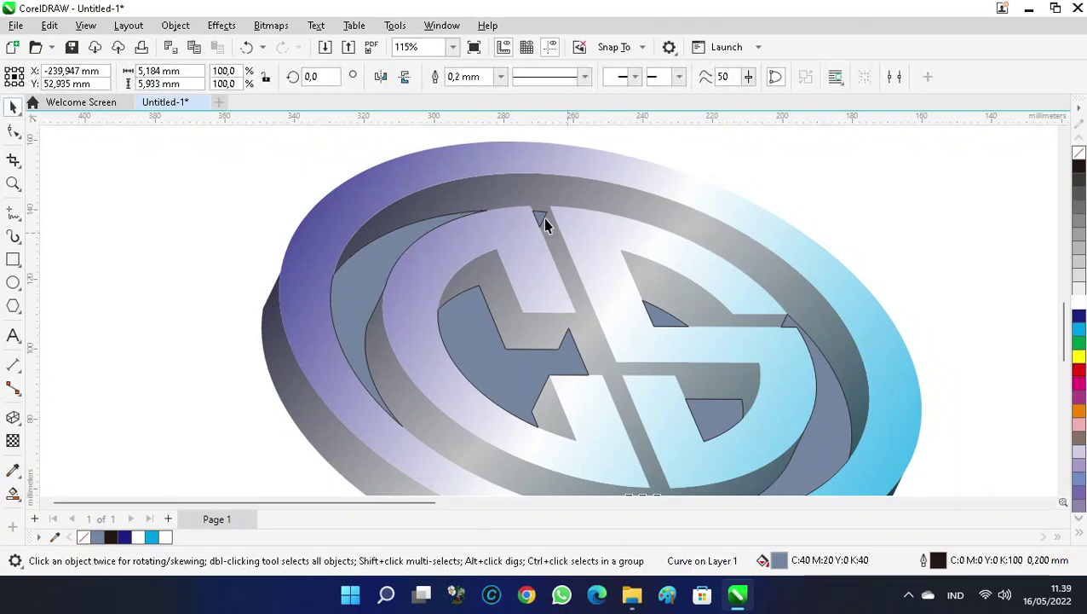
click(540, 220)
shift+click(359, 272)
shift+click(452, 315)
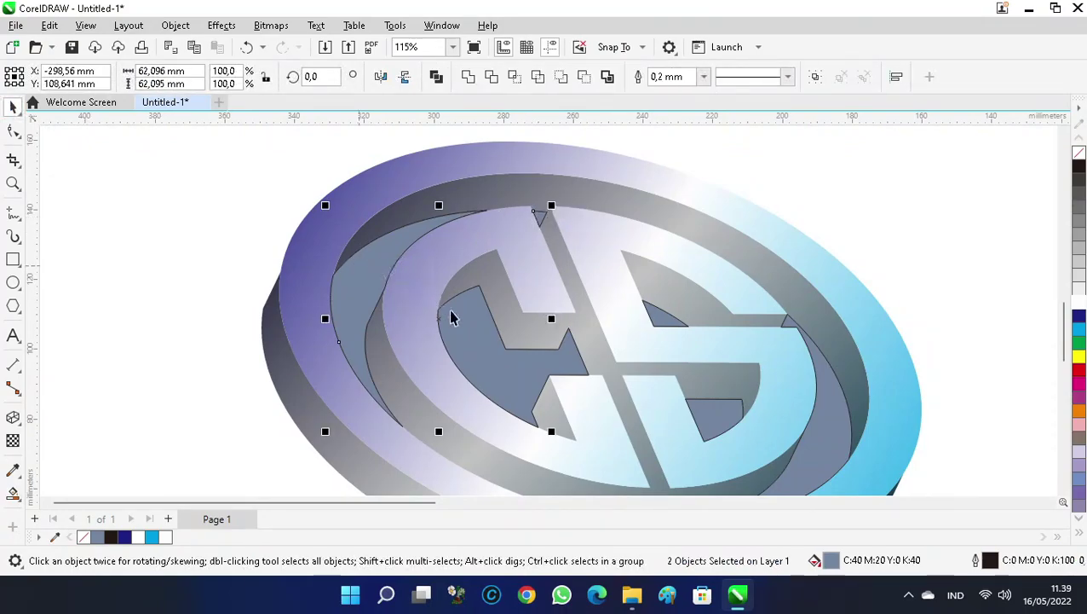
shift+click(669, 319)
shift+click(707, 413)
shift+click(835, 415)
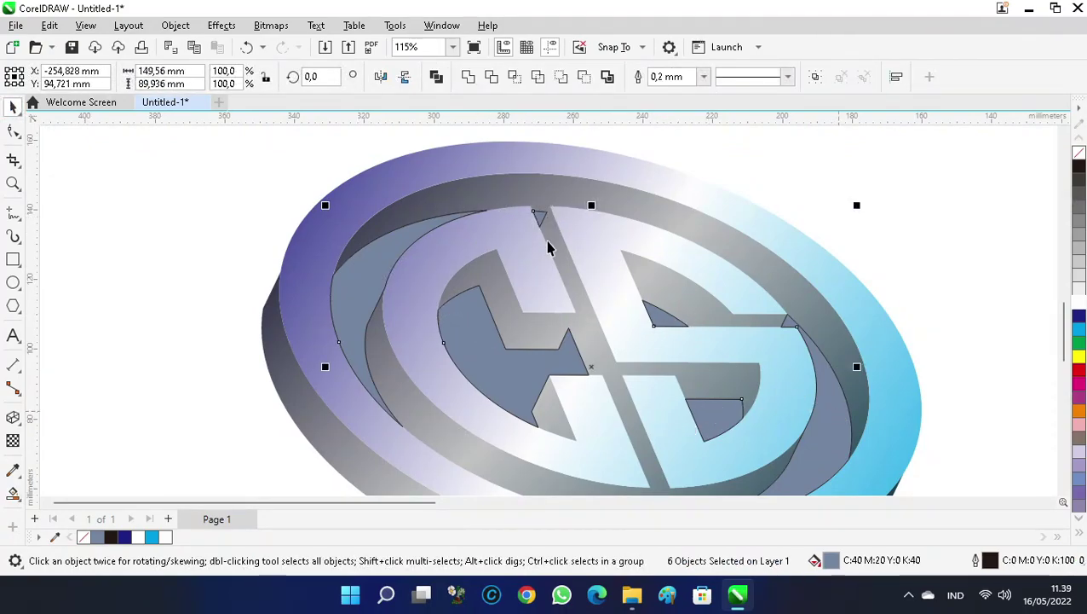
scroll(558, 256, down, 3)
scroll(615, 426, up, 6)
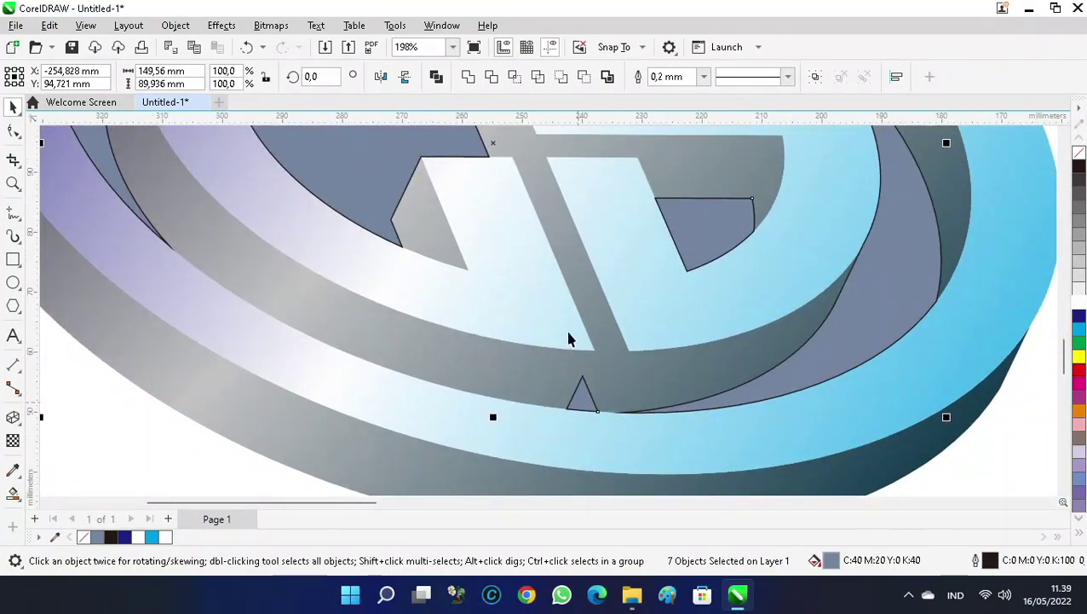
scroll(570, 339, down, 2)
click(468, 77)
Step: Remove the outline from the welded gap shape and fill it with blue
scroll(619, 269, down, 3)
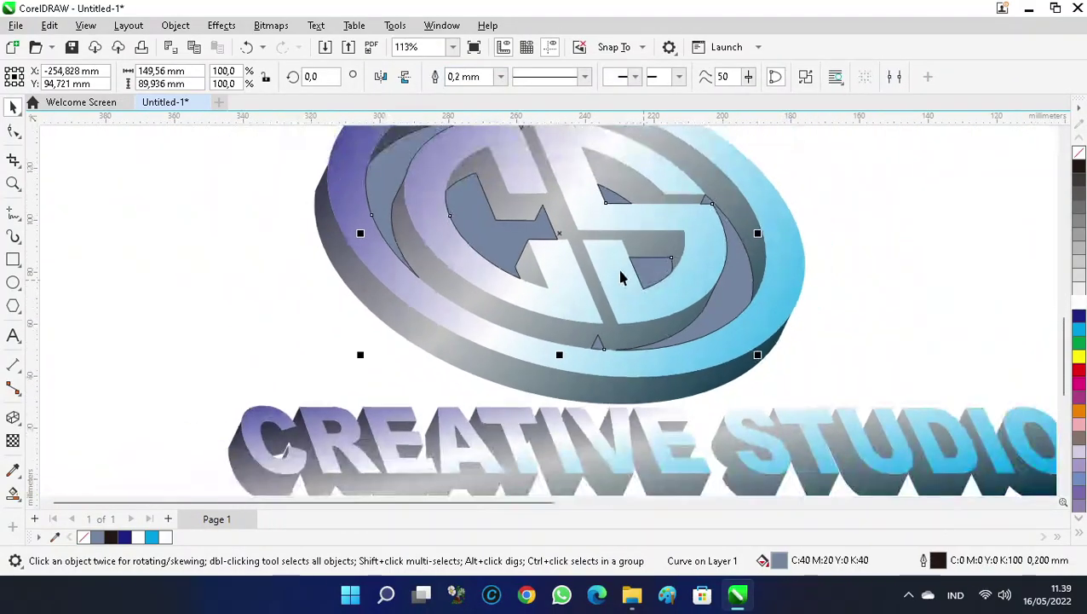
click(500, 77)
scroll(597, 341, down, 2)
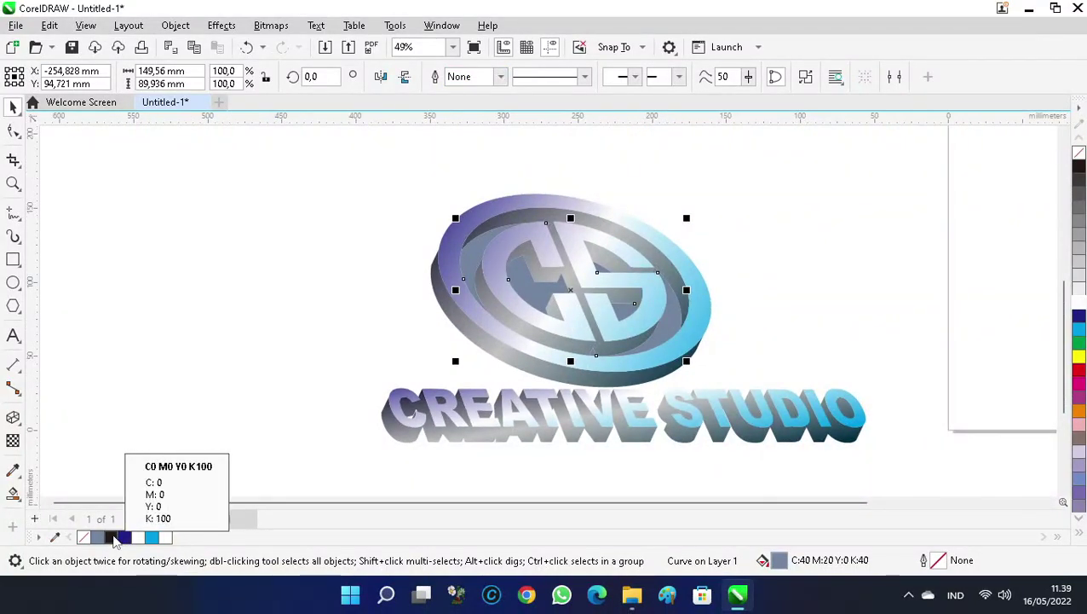
click(124, 537)
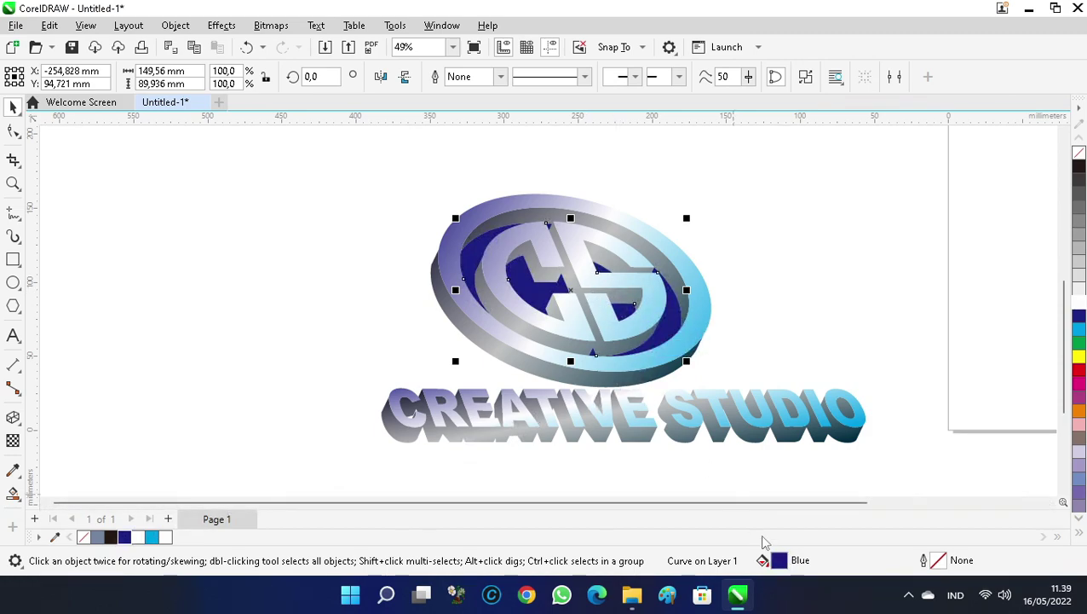
Step: Darken the welded gap shape's uniform fill to navy, C100 M100 Y58 K21
double_click(779, 561)
drag(445, 32, 869, 27)
click(749, 107)
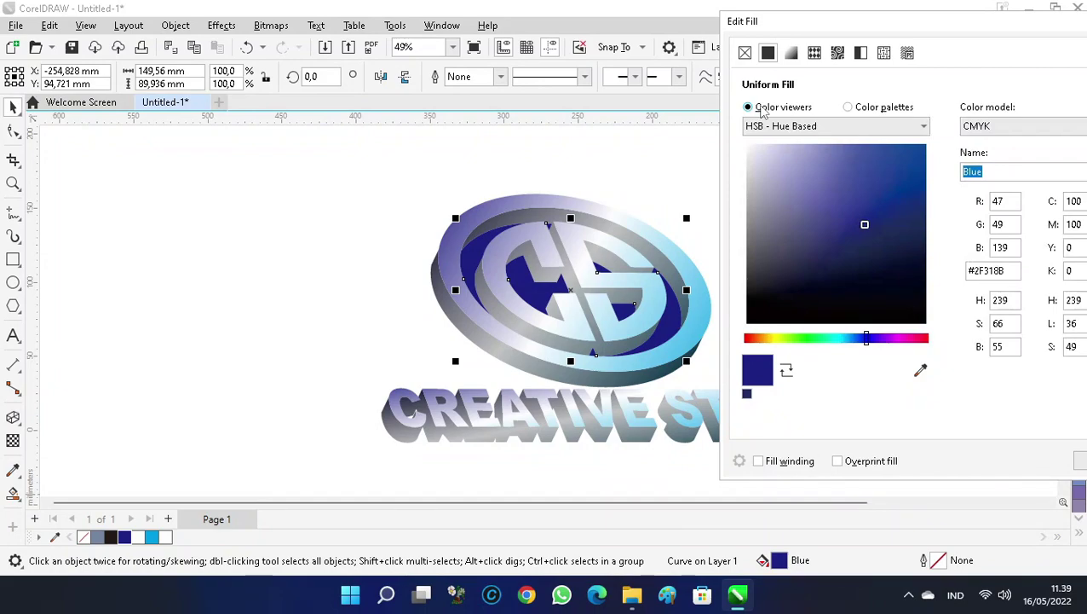
drag(865, 226, 870, 255)
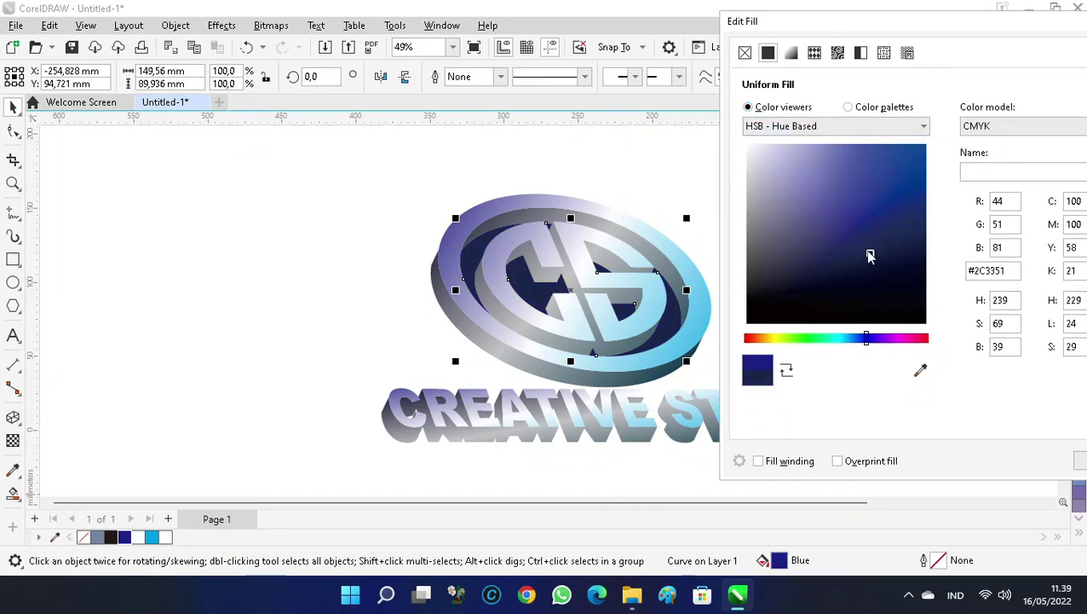
drag(942, 34, 760, 34)
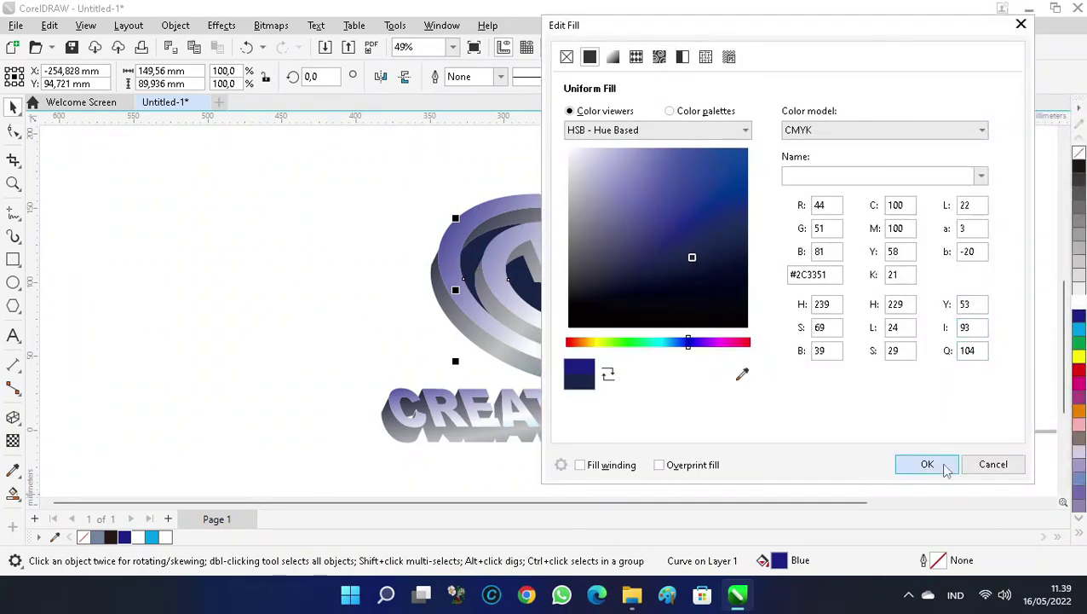
click(945, 466)
click(790, 239)
scroll(348, 302, down, 1)
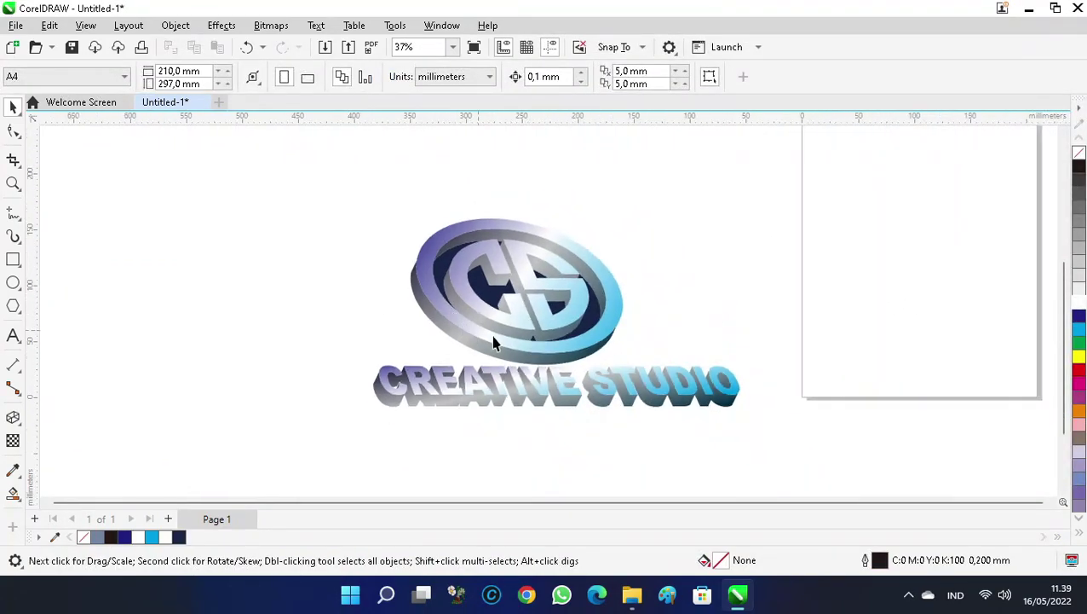
scroll(420, 308, up, 1)
scroll(332, 300, down, 1)
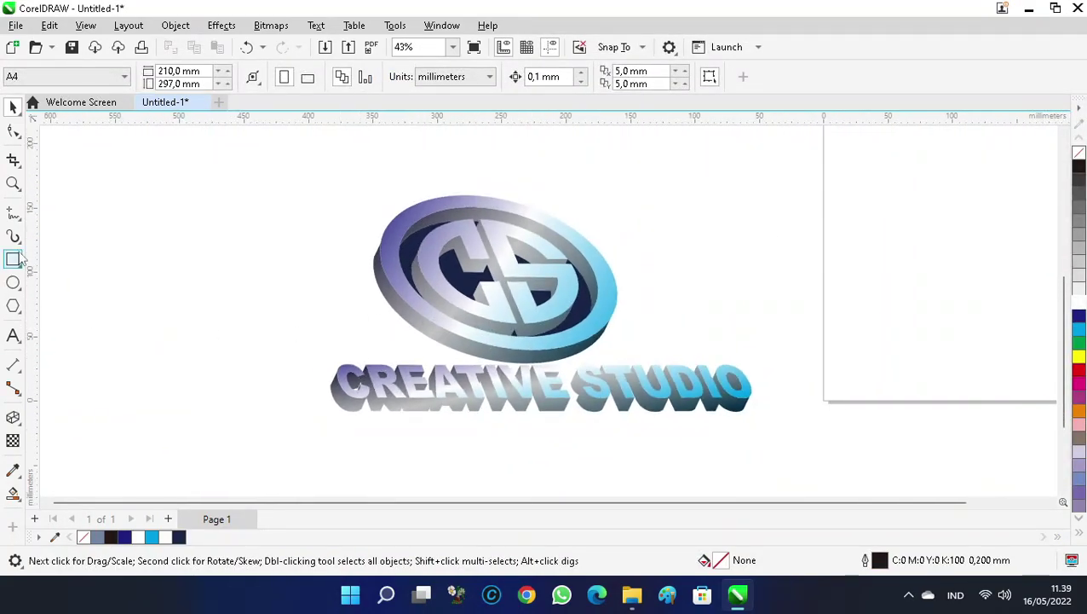